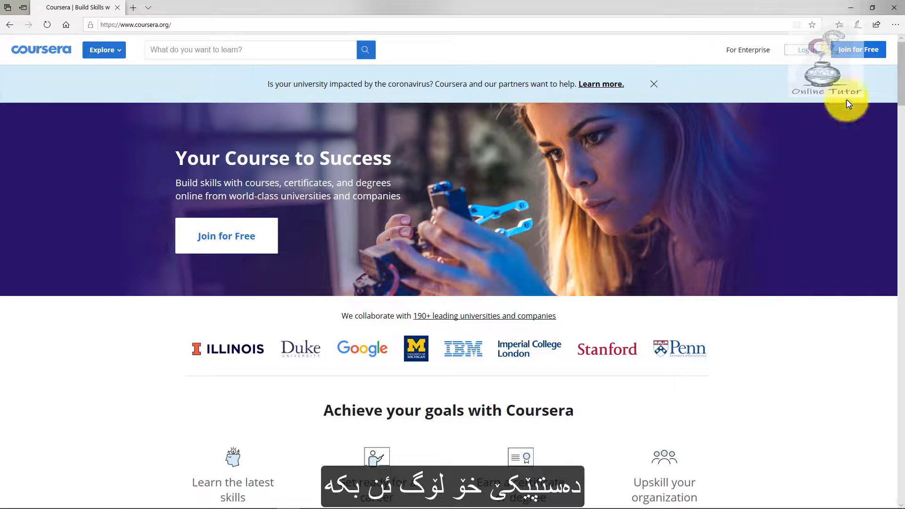
Log in to Coursera with the account's e-mail address and password.
left_click(820, 59)
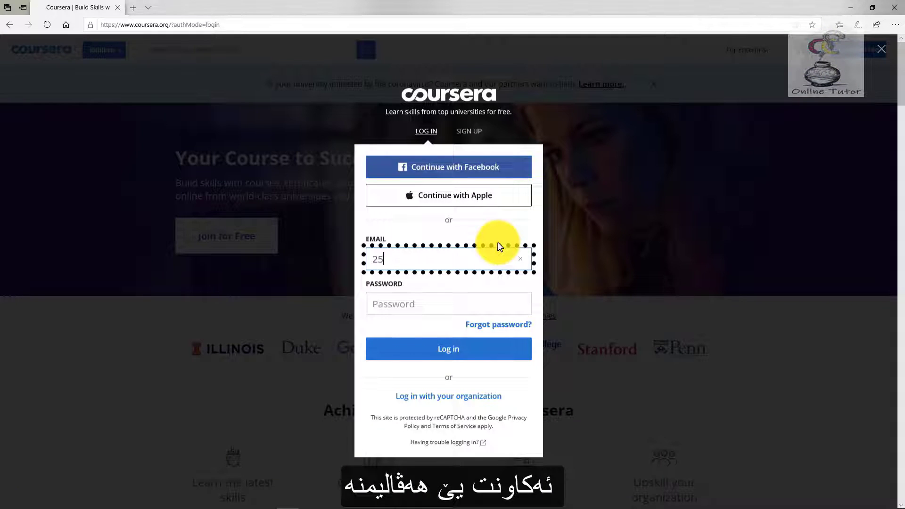
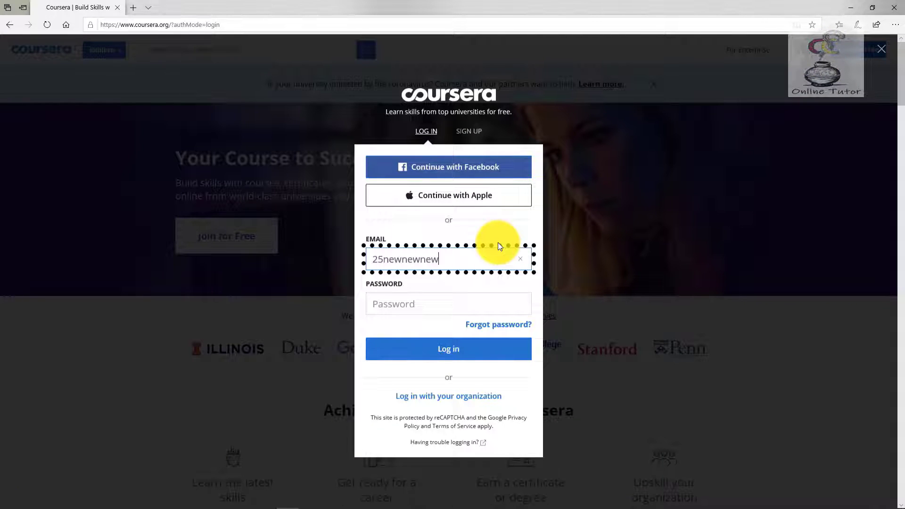
key("Tab")
type("••••••••")
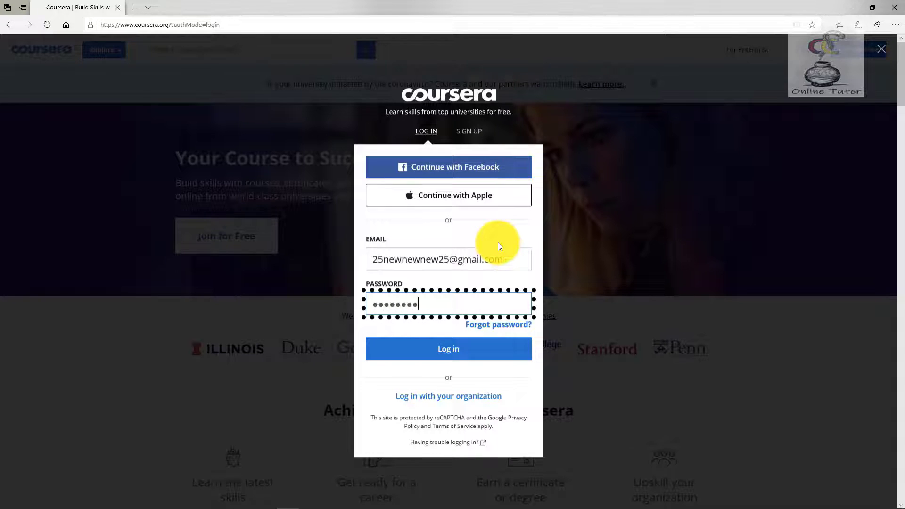
key("Return")
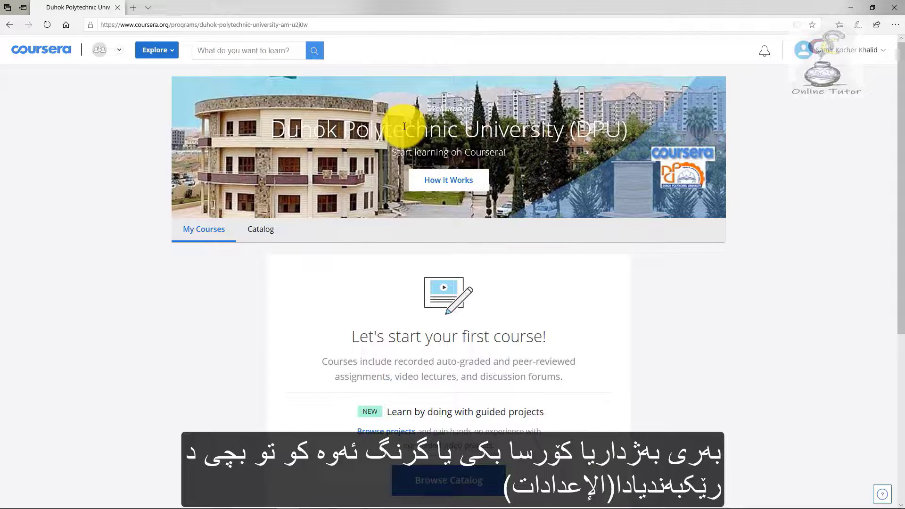
Open Account Settings, check the Verify My Name fields, and return to the settings page.
left_click(863, 50)
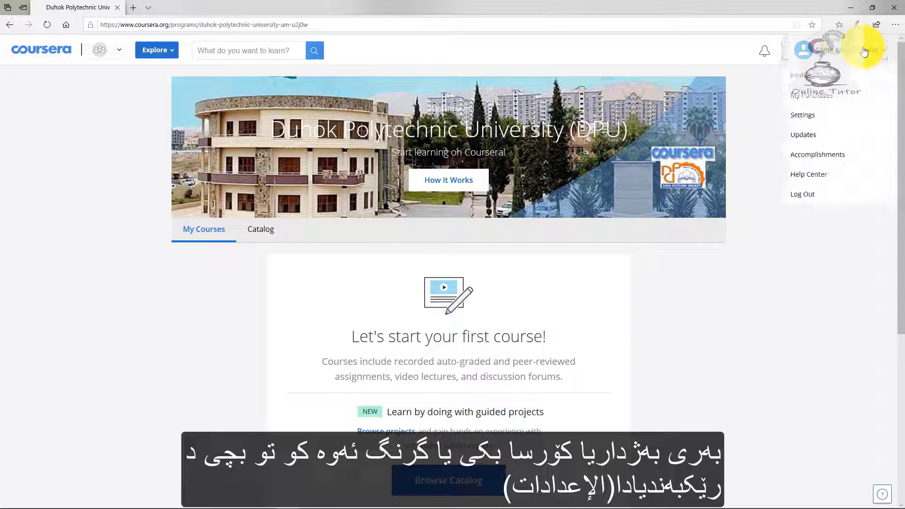
left_click(834, 116)
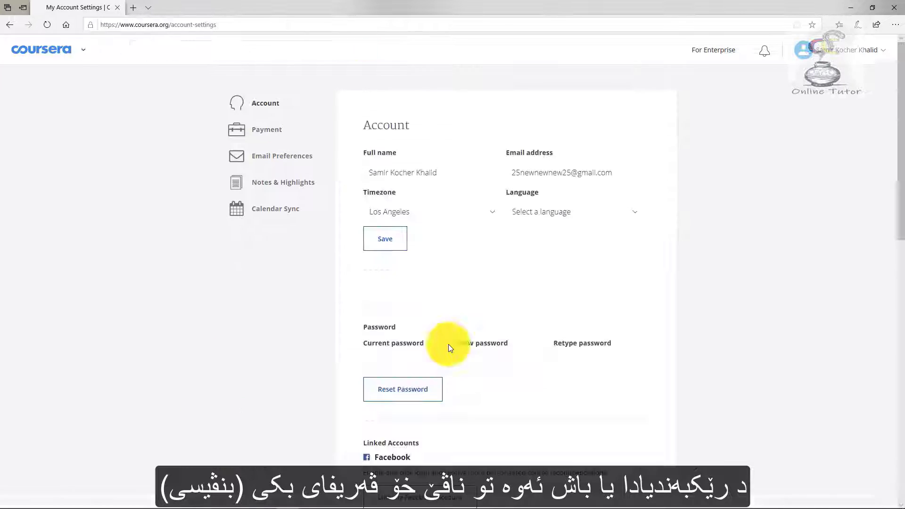
scroll(482, 386, "down", 2)
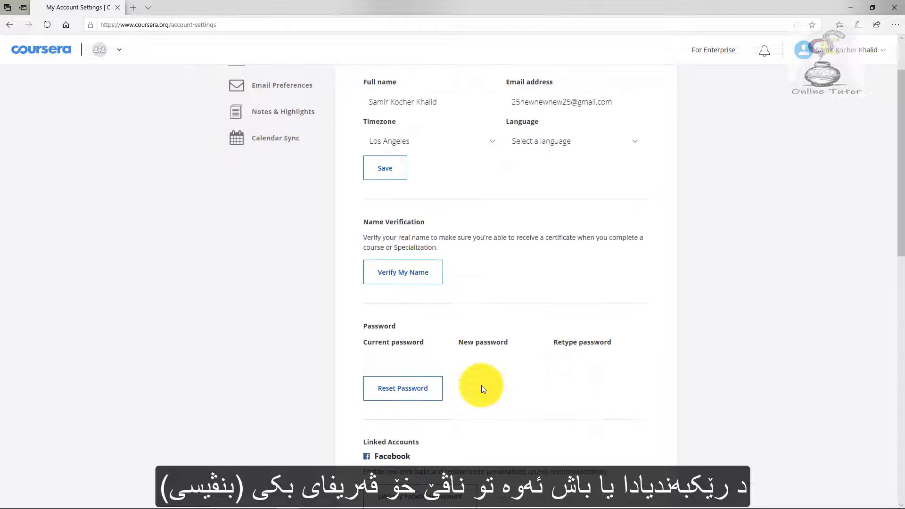
left_click(396, 271)
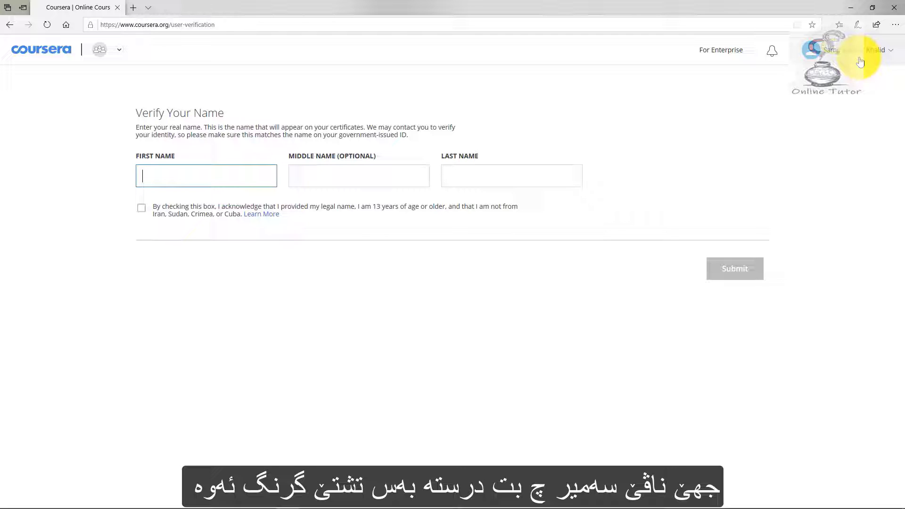
left_click(361, 183)
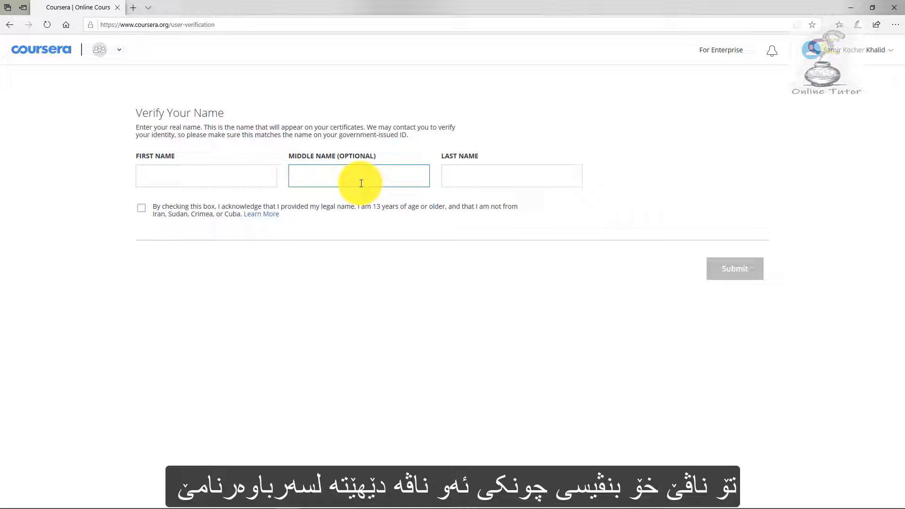
left_click(232, 181)
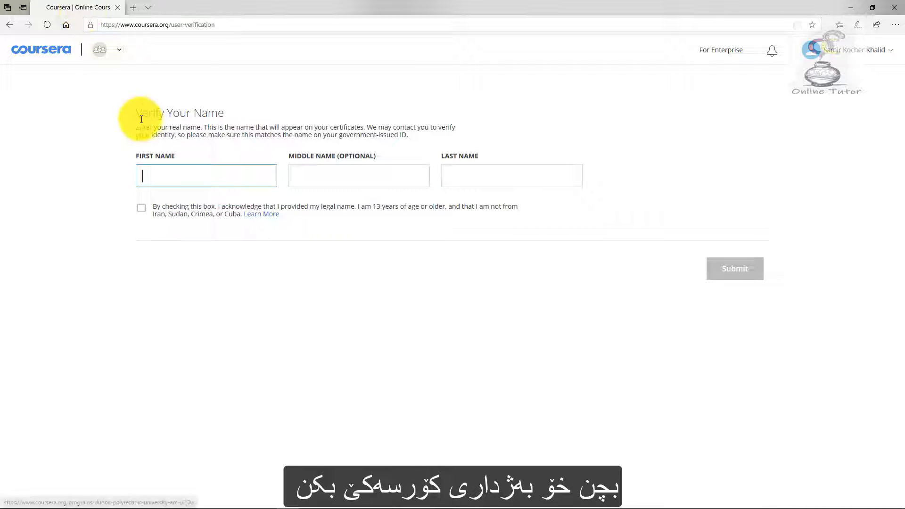
left_click(119, 50)
left_click(10, 25)
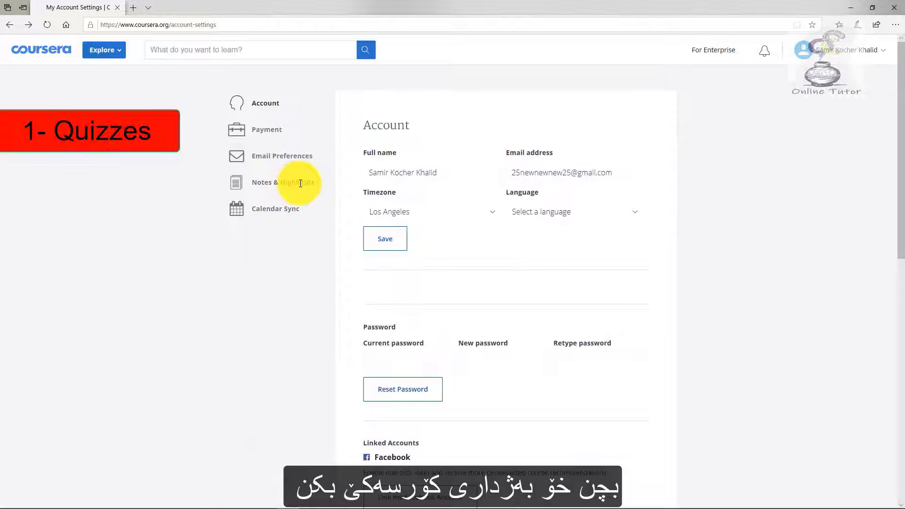
Go back to the university page and search the catalog for 'project'.
left_click(8, 28)
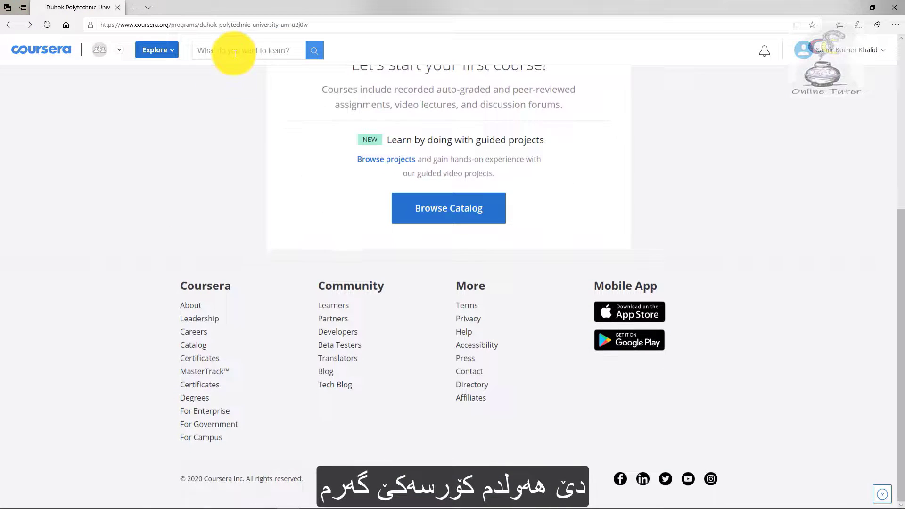
left_click(239, 51)
type("pro")
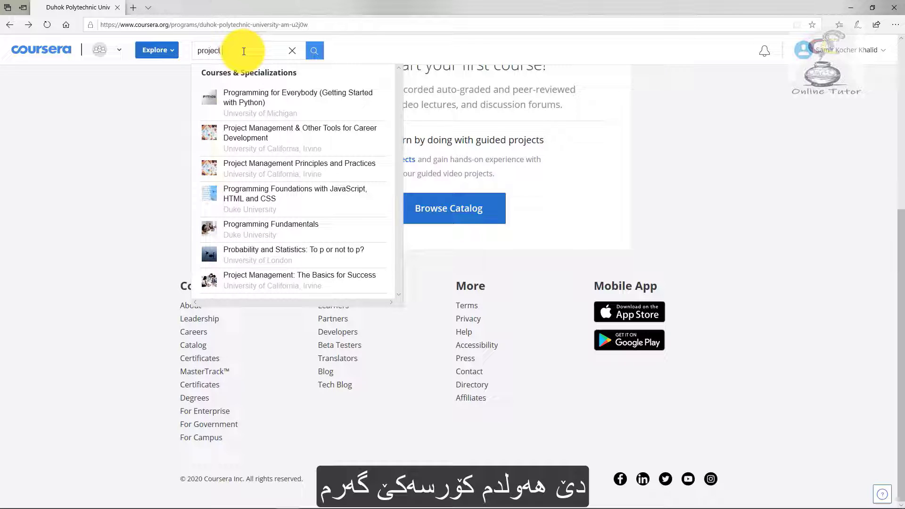
type("ject")
key("Return")
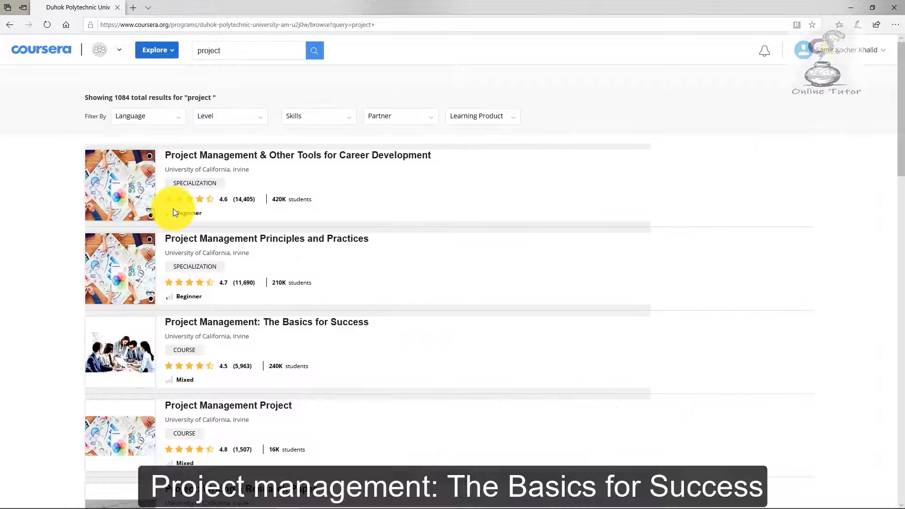
Enroll in Project Management: The Basics for Success and open the course.
left_click(132, 330)
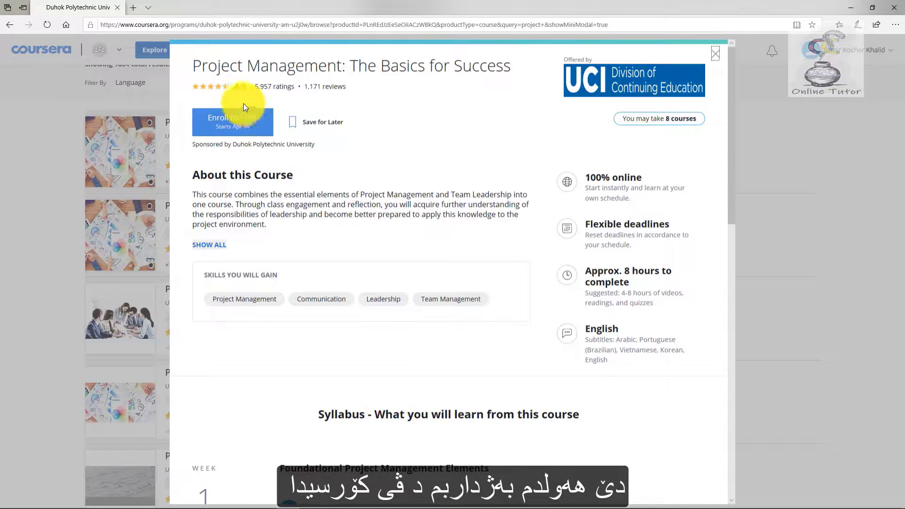
left_click(247, 116)
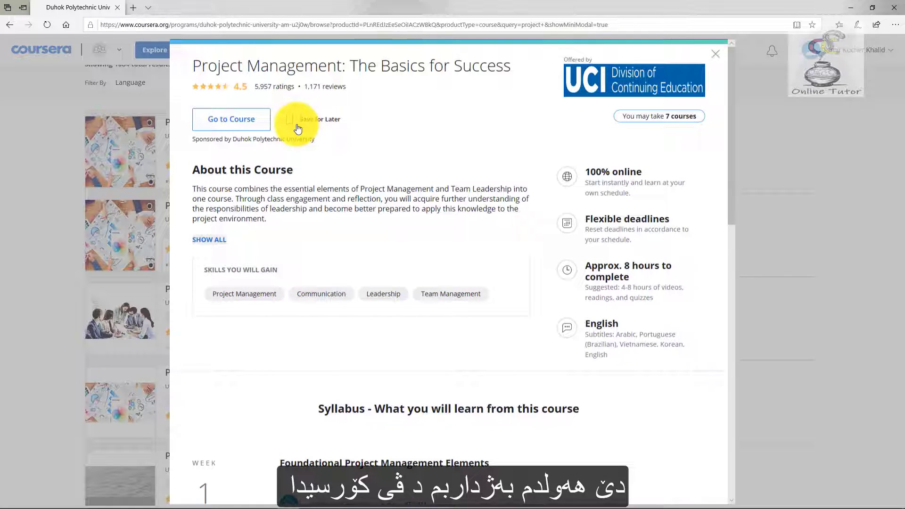
left_click(229, 117)
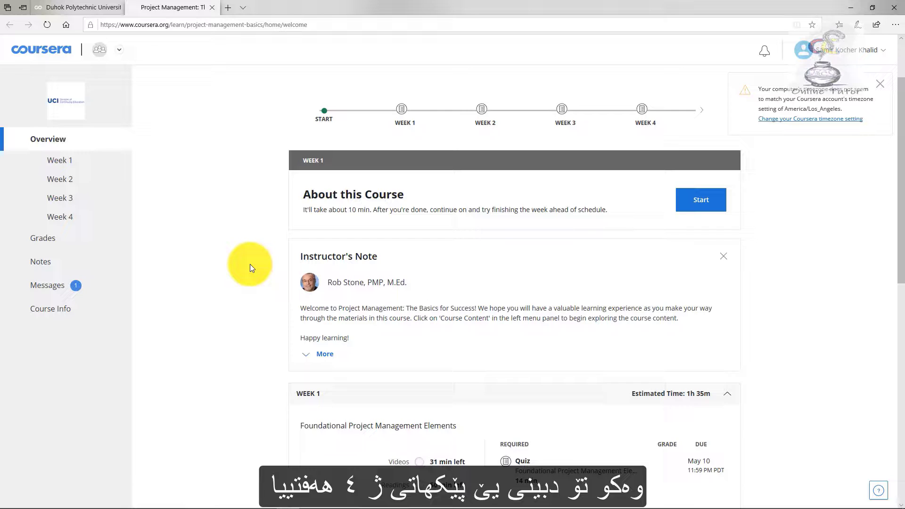
Scroll through the Week 1–4 overview and close the Foundational Project Management Elements quiz.
scroll(251, 242, "down", 4)
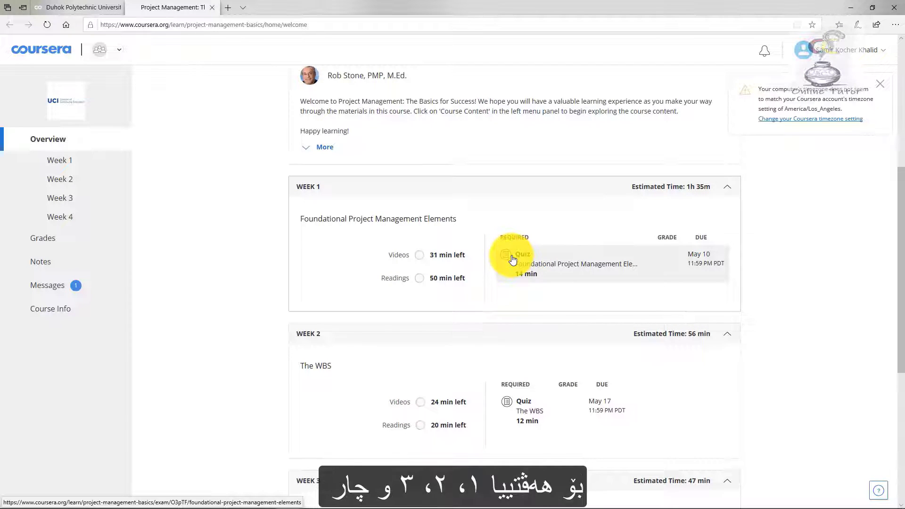
scroll(513, 260, "down", 2)
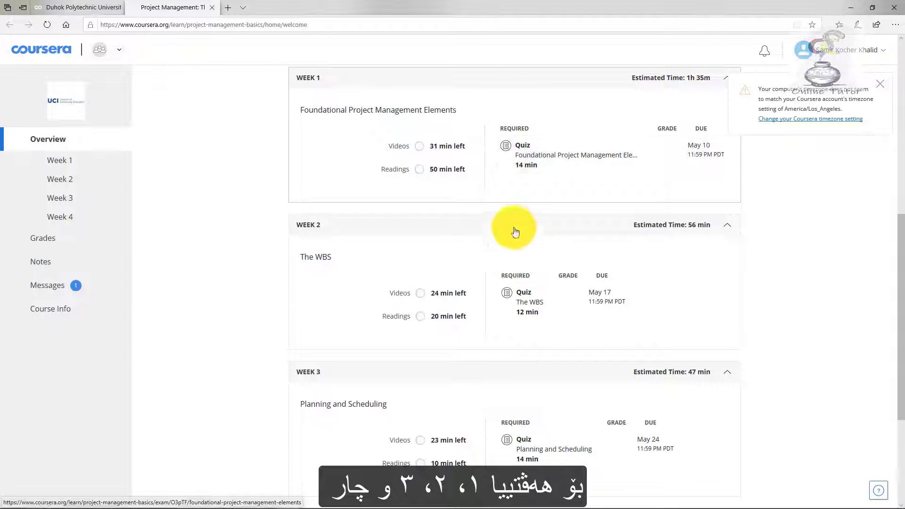
scroll(523, 307, "down", 2)
scroll(525, 311, "down", 1)
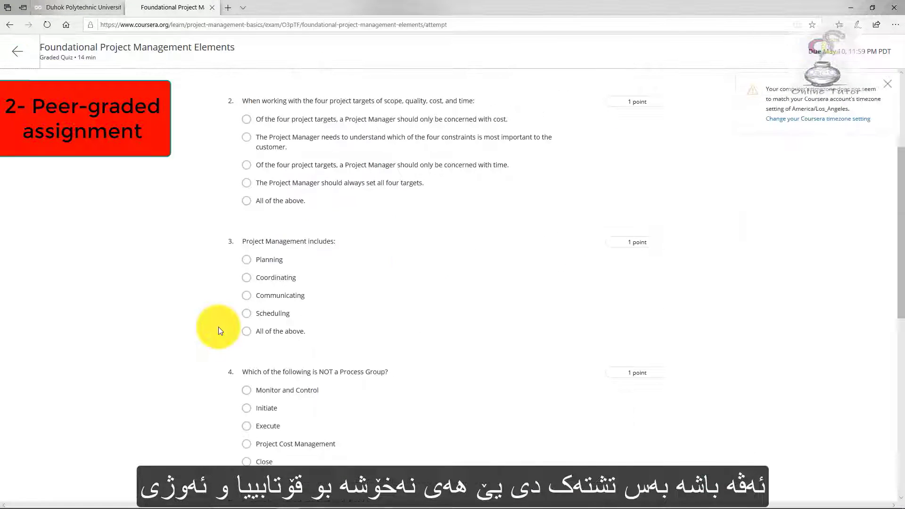
left_click(211, 8)
Close the course popup and search for 'learn english professional'.
left_click(70, 162)
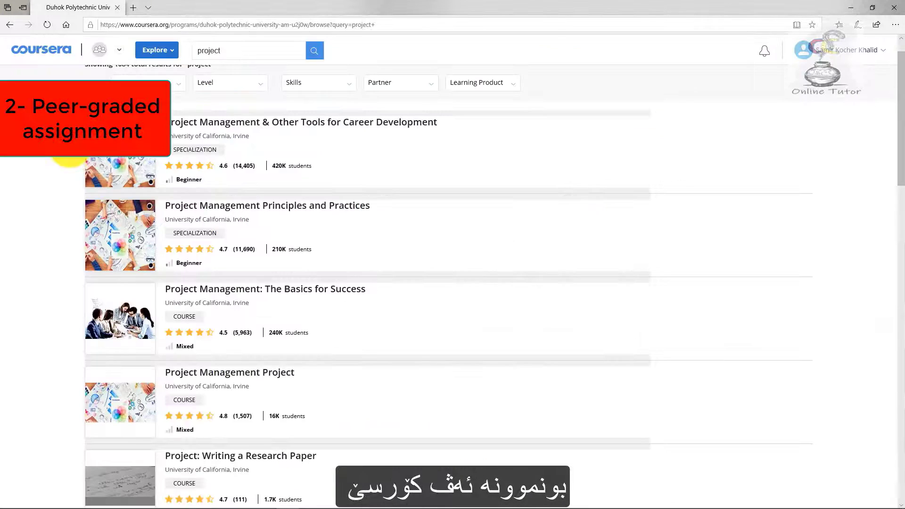
left_click(209, 51)
mouse_move(153, 42)
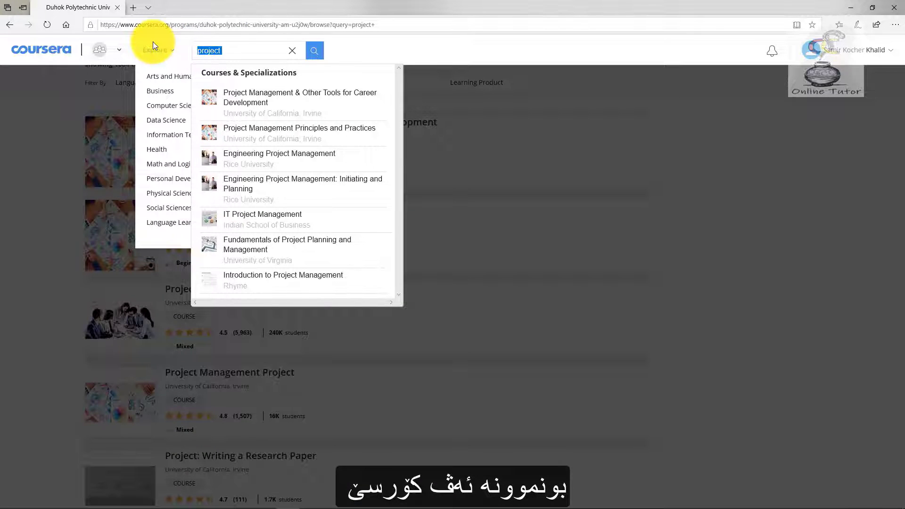
type("leanr")
key("BackSpace")
key("BackSpace")
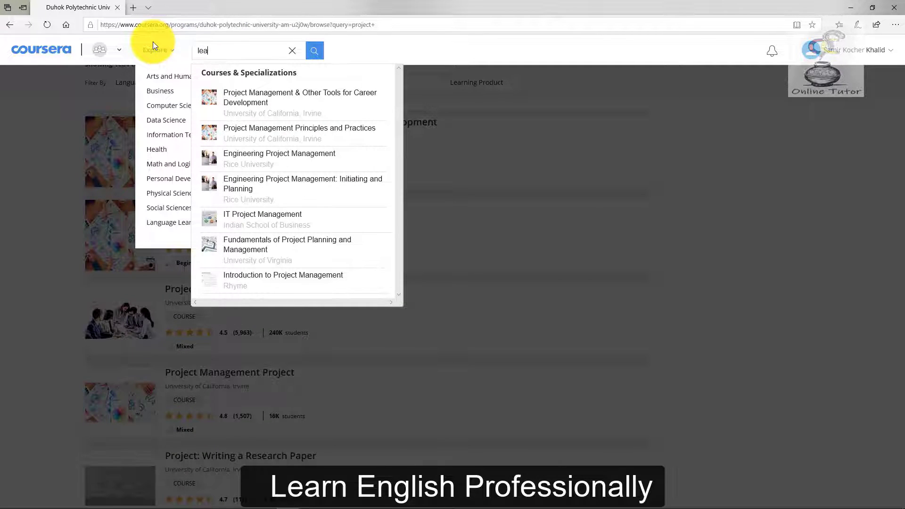
type("rn englis")
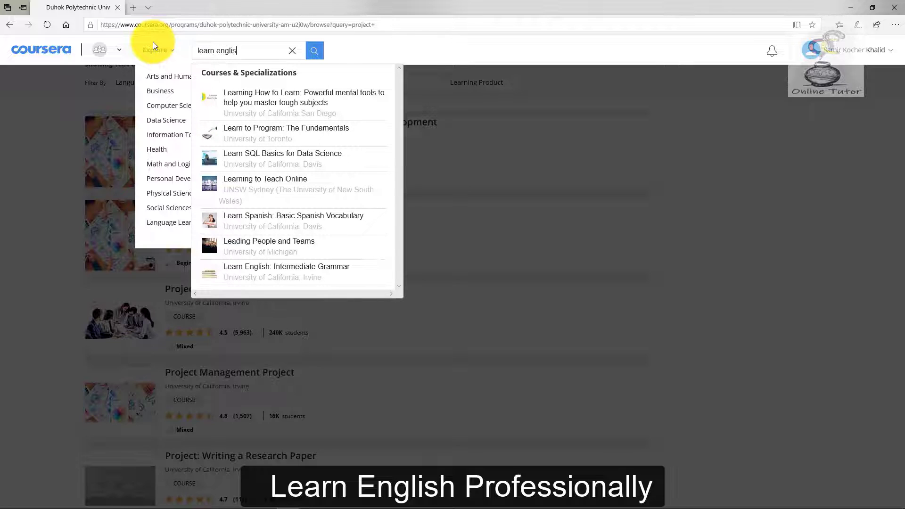
type("h professioanl")
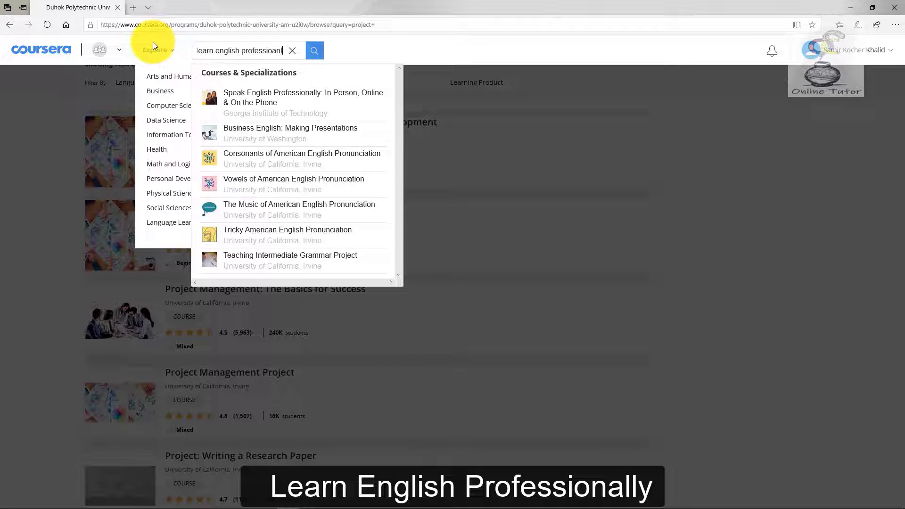
Enroll for free in Speak English Professionally: In Person, Online & On the Phone.
key("Down")
key("Return")
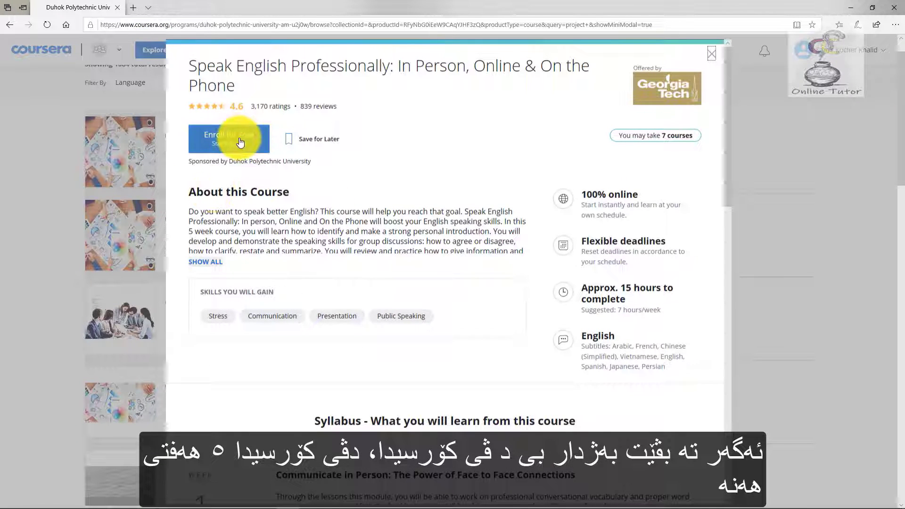
left_click(228, 139)
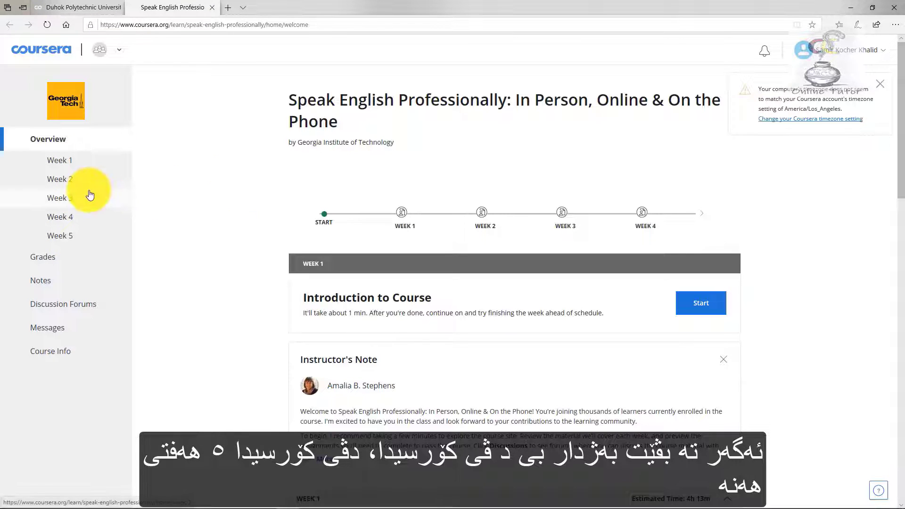
Find Week 1 in the course overview and start the Introduction to Course lecture.
scroll(270, 319, "down", 4)
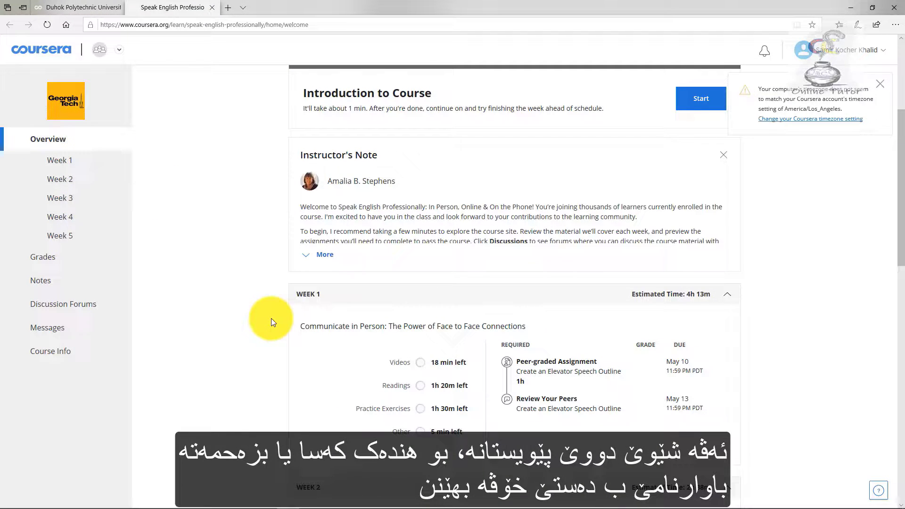
scroll(271, 318, "down", 1)
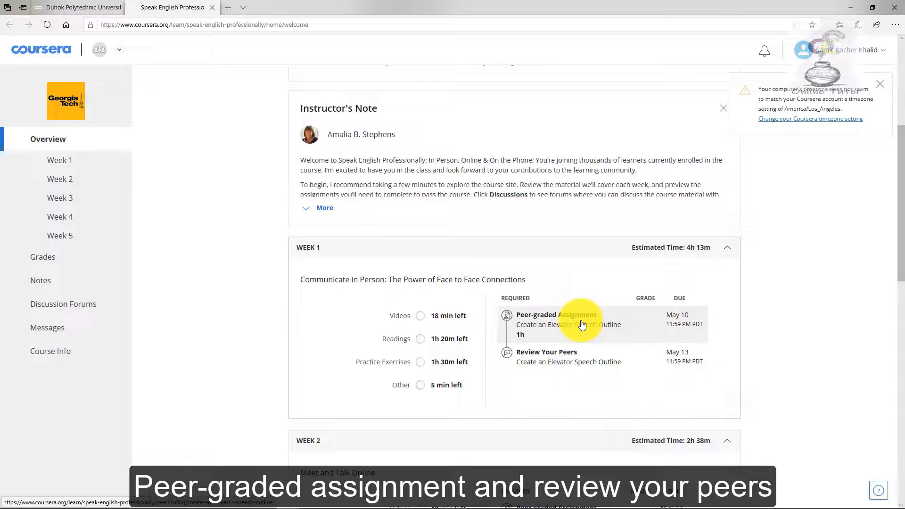
scroll(575, 368, "down", 7)
scroll(571, 415, "up", 6)
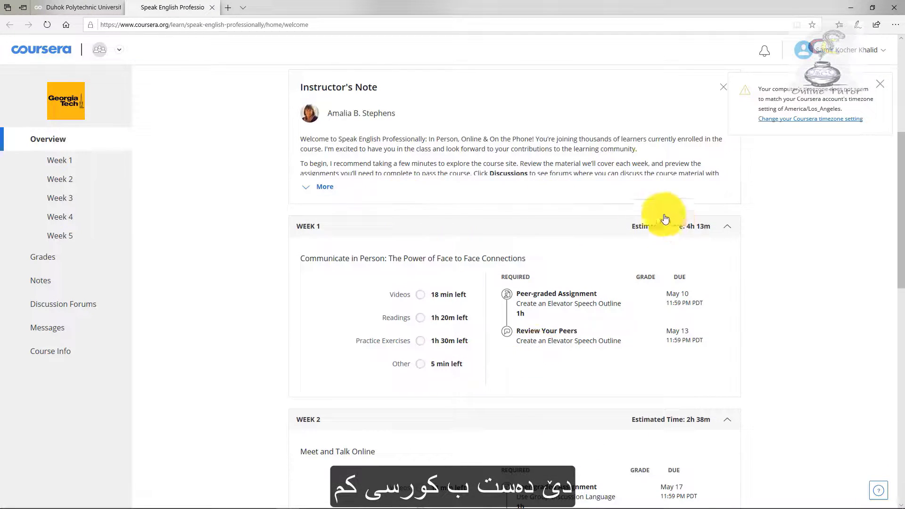
scroll(666, 218, "up", 5)
left_click(701, 304)
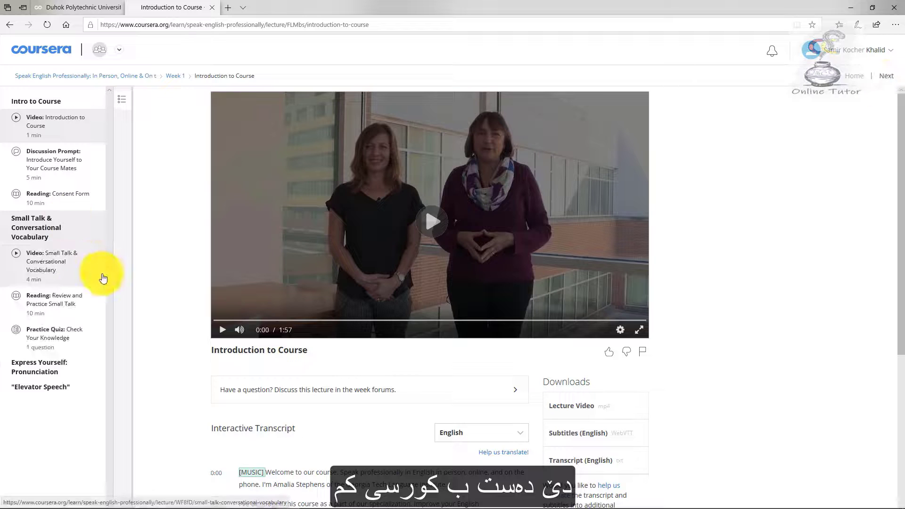
Open Create an Elevator Speech Outline under Elevator Speech and read its instructions and criteria.
left_click(38, 385)
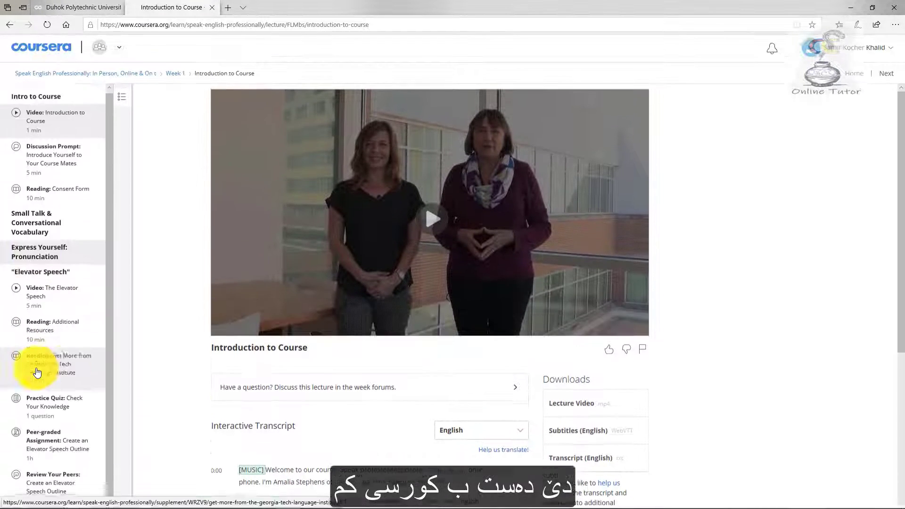
left_click(59, 447)
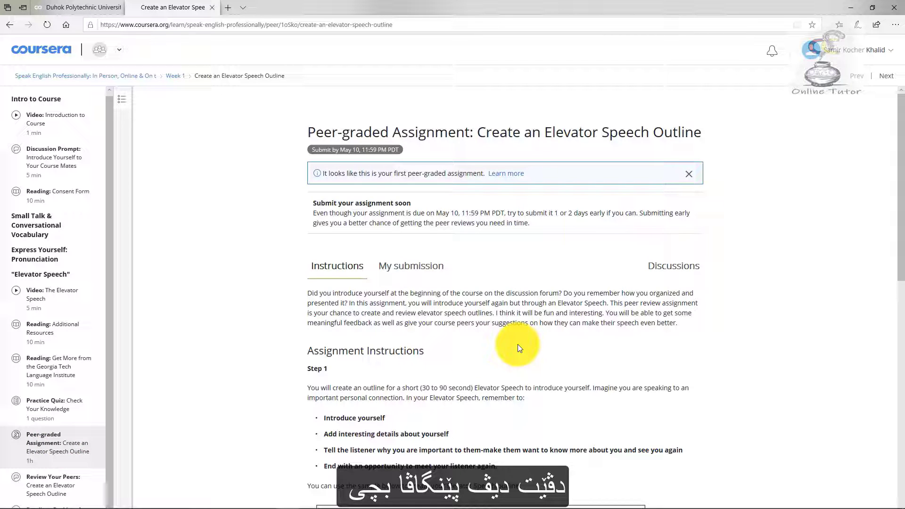
scroll(518, 348, "down", 3)
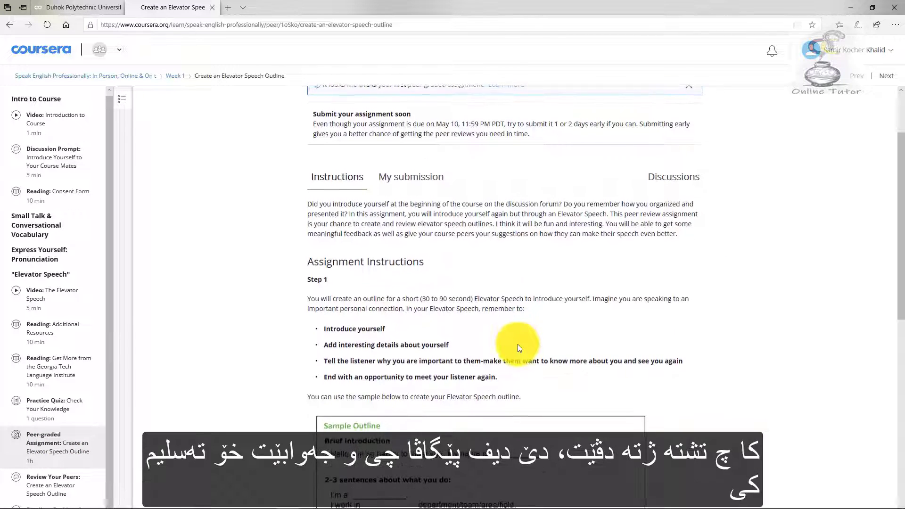
scroll(519, 348, "down", 5)
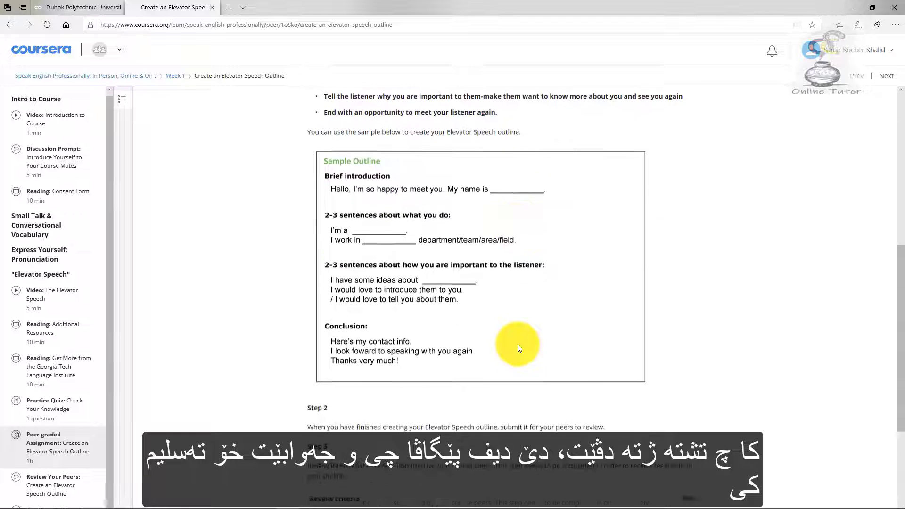
scroll(517, 348, "down", 3)
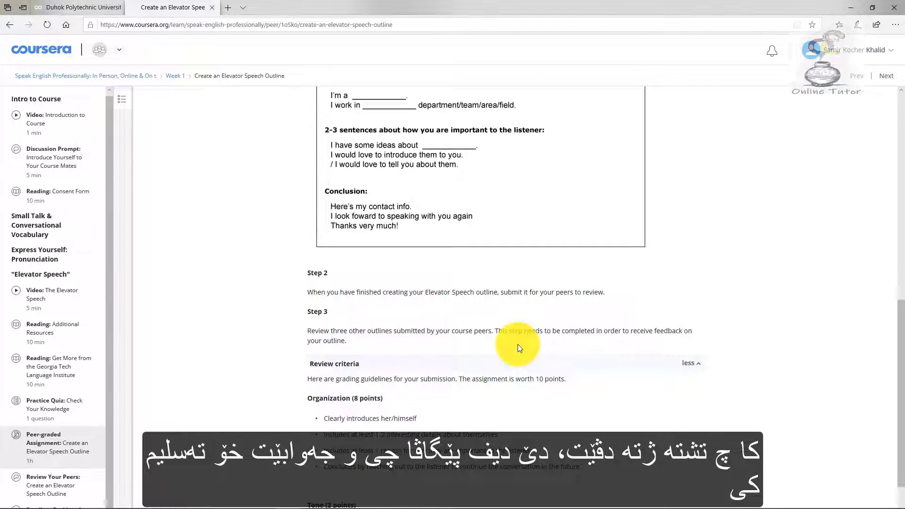
scroll(518, 348, "up", 10)
left_click(411, 288)
left_click(332, 177)
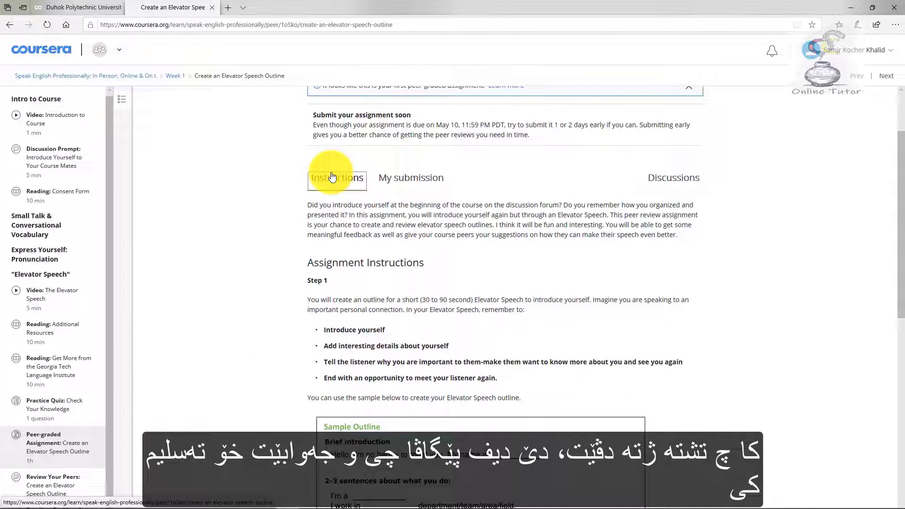
On the submission form, enter 'a' as the project title and 'a' as the outline.
left_click(417, 185)
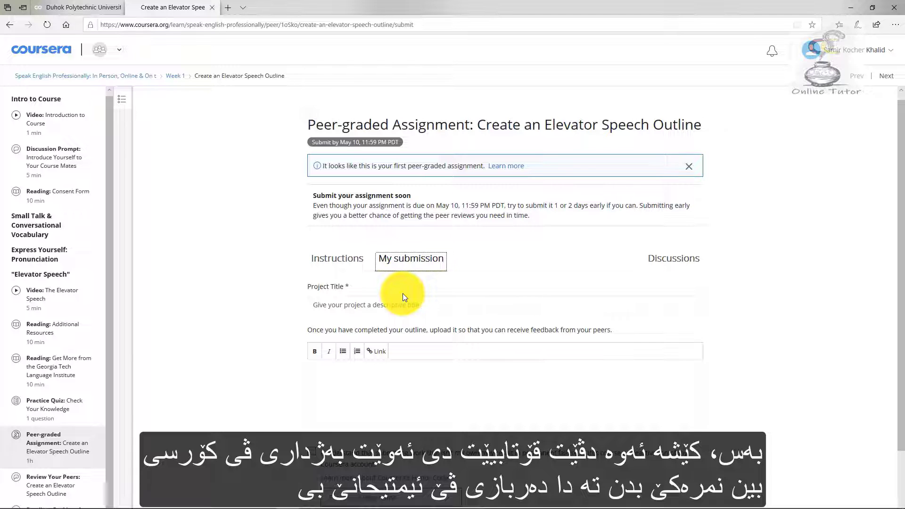
left_click(375, 309)
type("a")
left_click(329, 370)
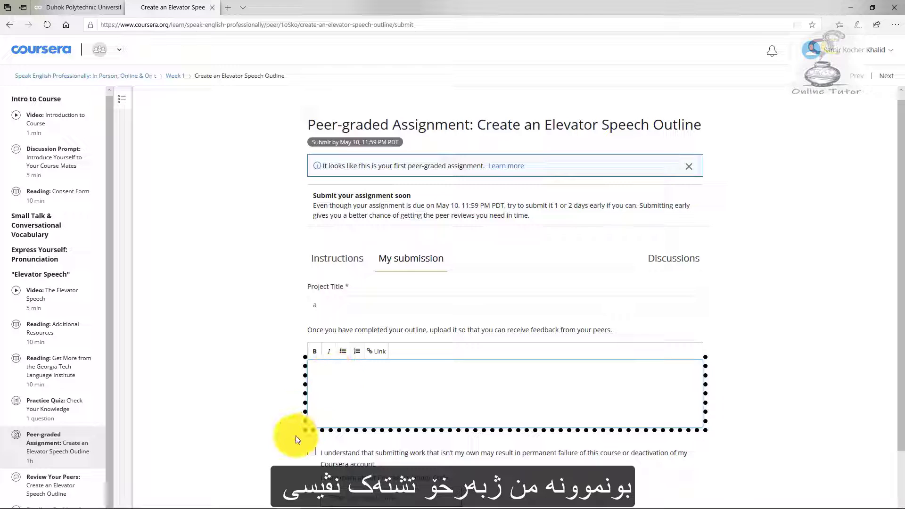
type("a")
Accept the honor code, enter the legal name, preview, and submit the assignment.
left_click(315, 454)
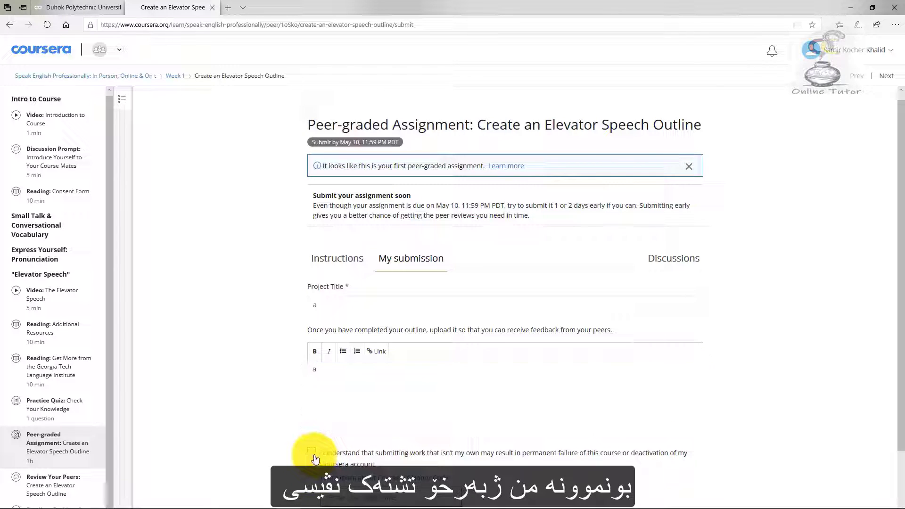
scroll(315, 458, "down", 2)
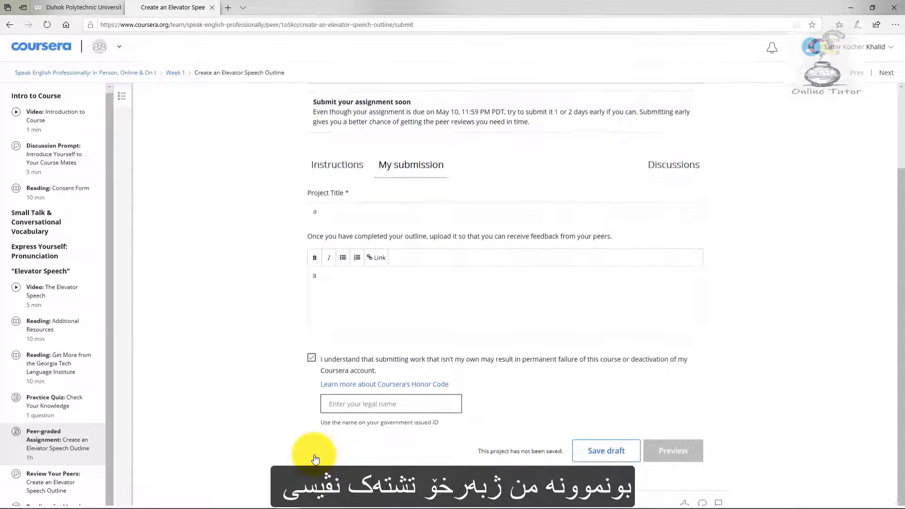
left_click(423, 413)
type("Khalid")
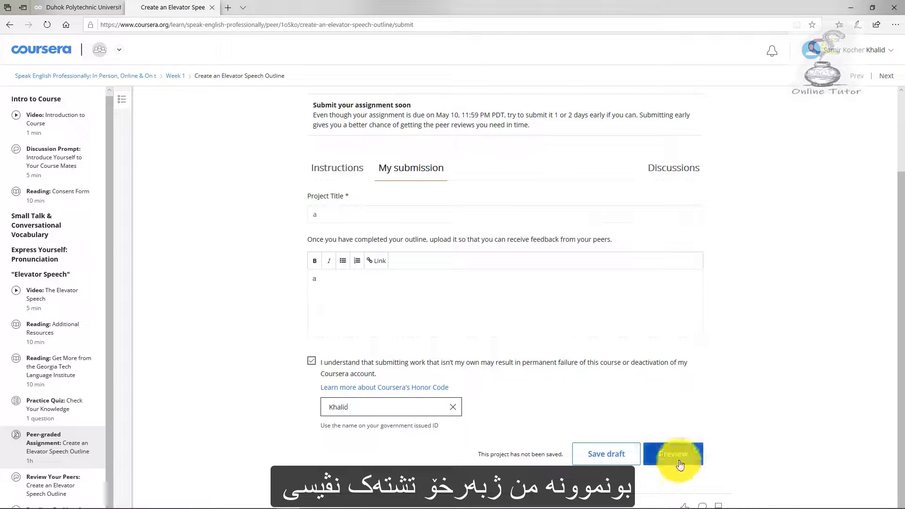
left_click(679, 461)
left_click(678, 462)
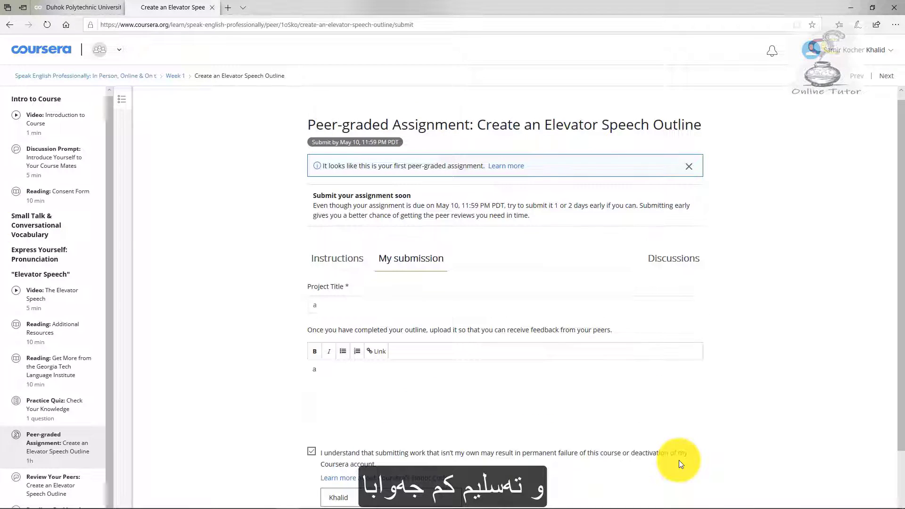
scroll(282, 324, "down", 2)
left_click(666, 453)
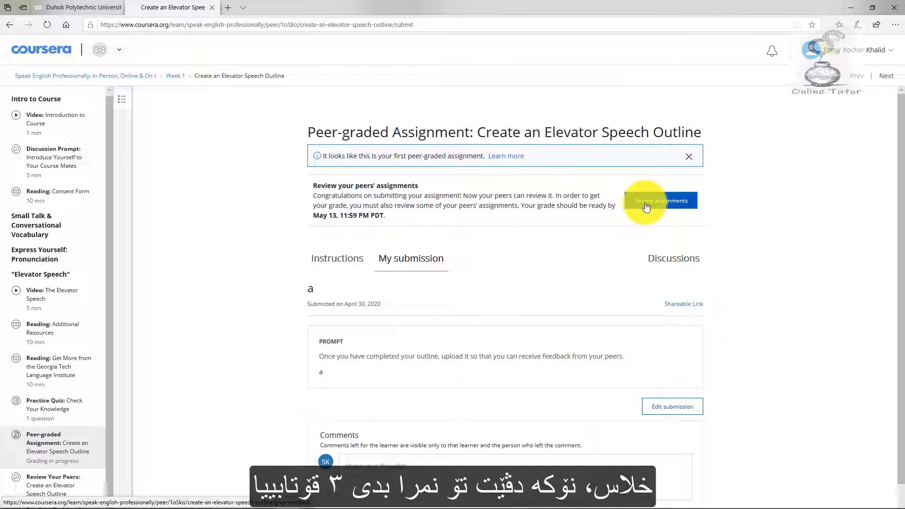
Start reviewing peers and give 2 points for introduction, interesting details, and why the speaker matters.
left_click(645, 206)
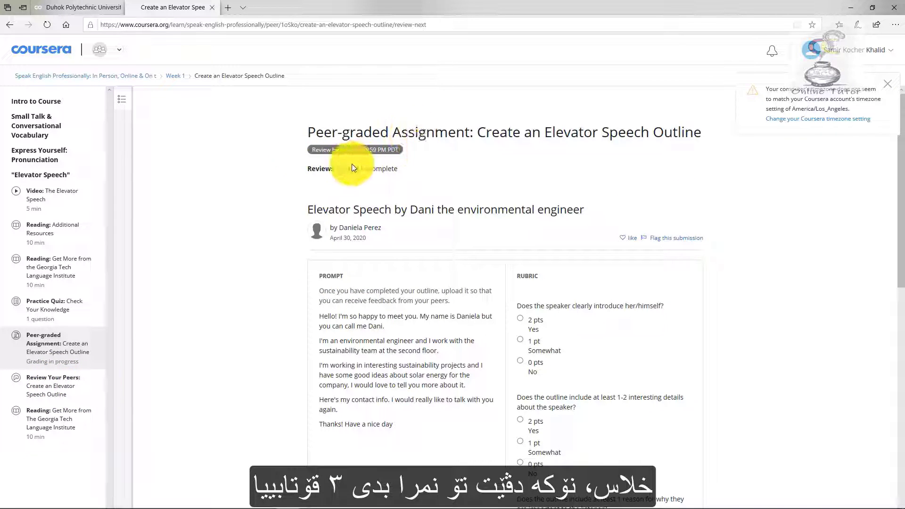
scroll(358, 170, "down", 2)
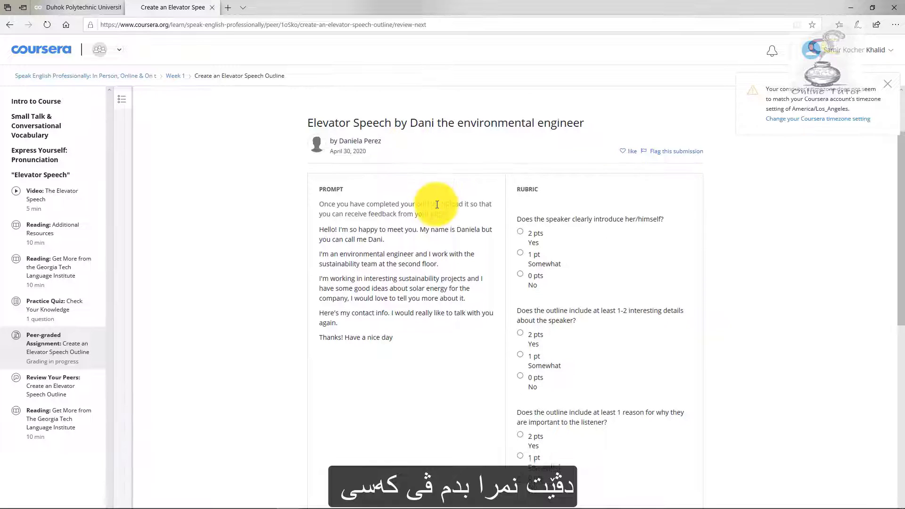
scroll(437, 205, "down", 1)
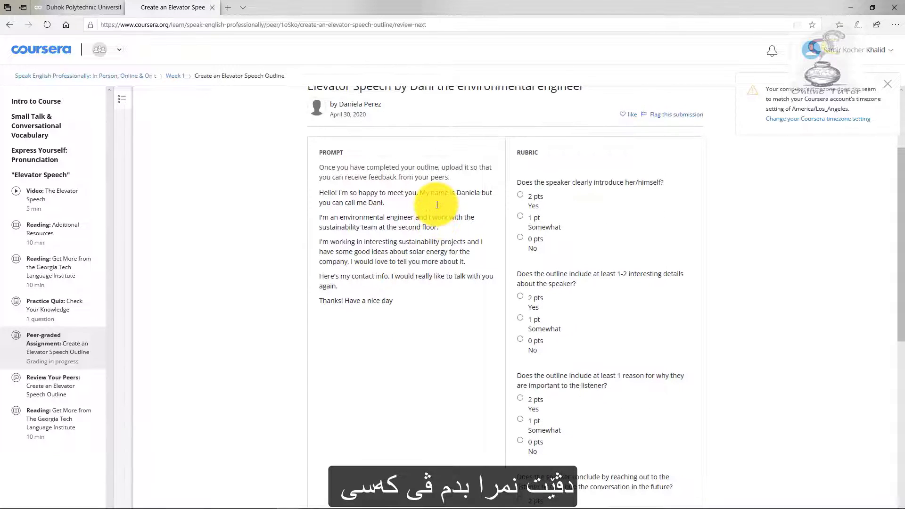
scroll(435, 203, "down", 7)
scroll(430, 152, "up", 8)
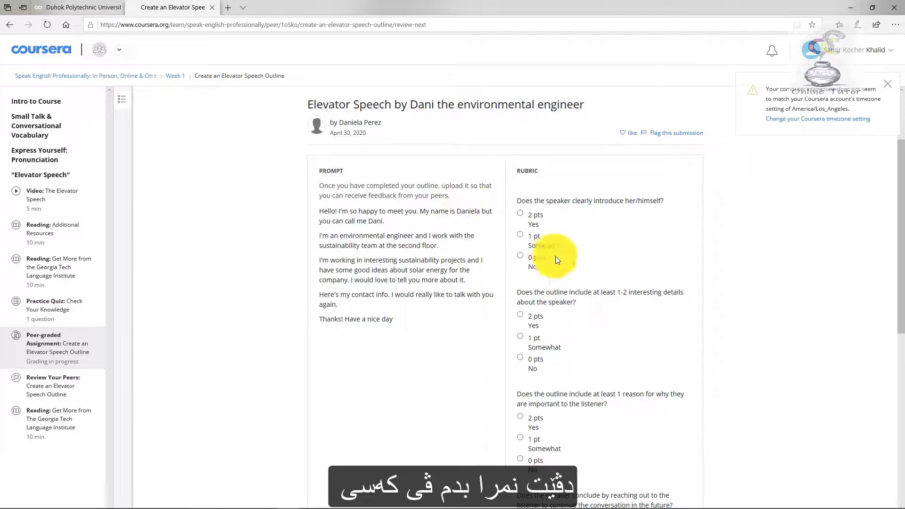
left_click(520, 213)
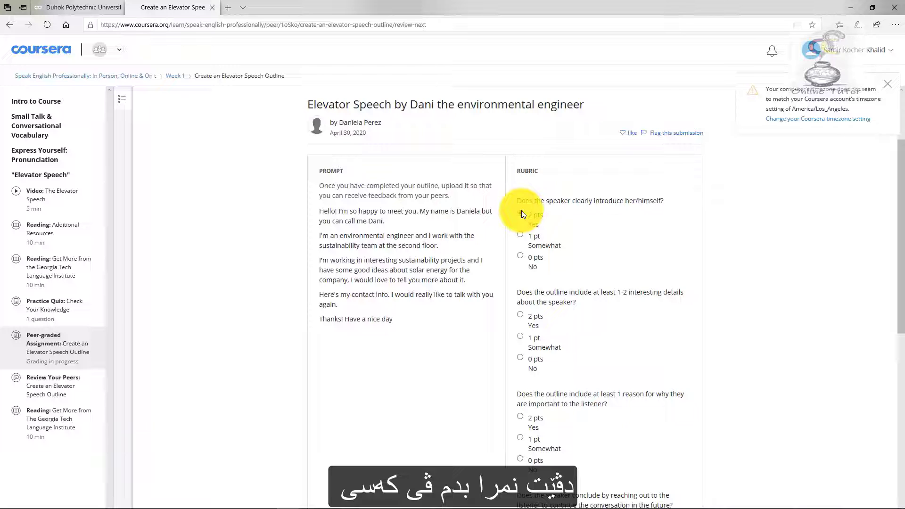
left_click(525, 315)
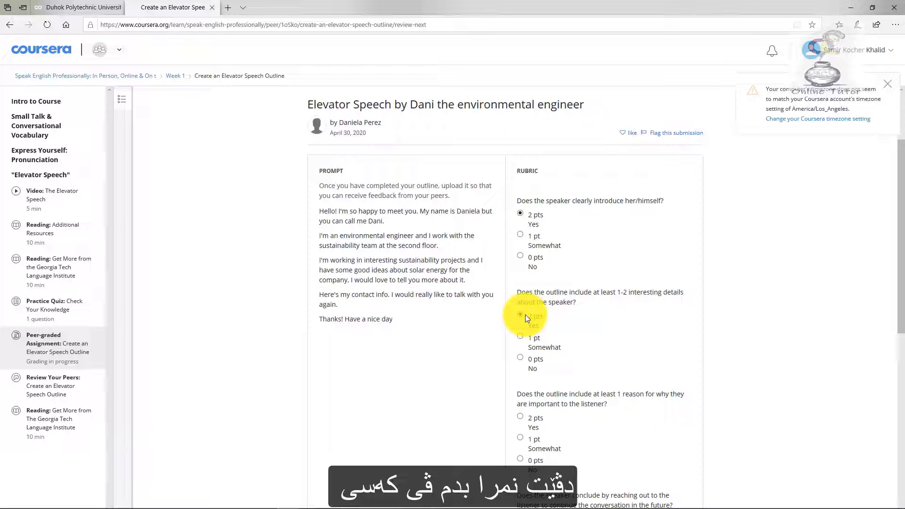
left_click(531, 423)
Give 2 points for reaching out and polite language, comment 'a', and submit the review.
scroll(531, 422, "down", 4)
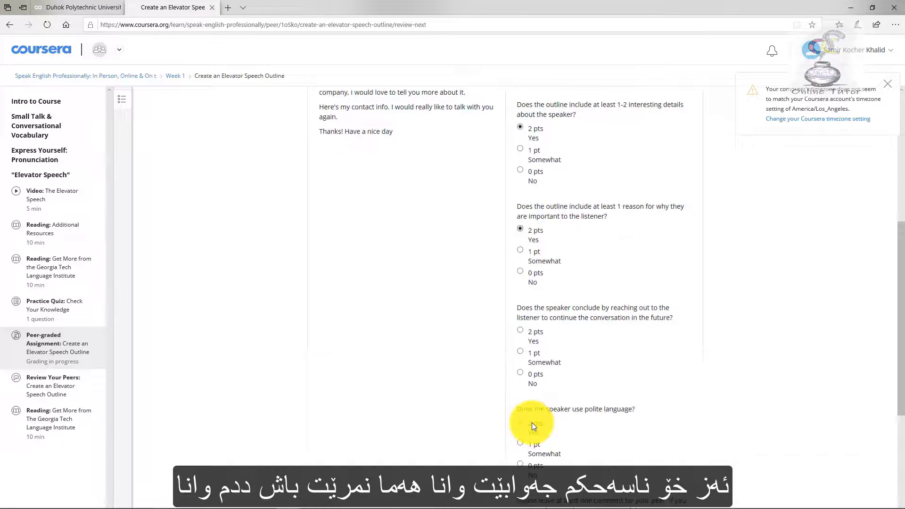
left_click(531, 333)
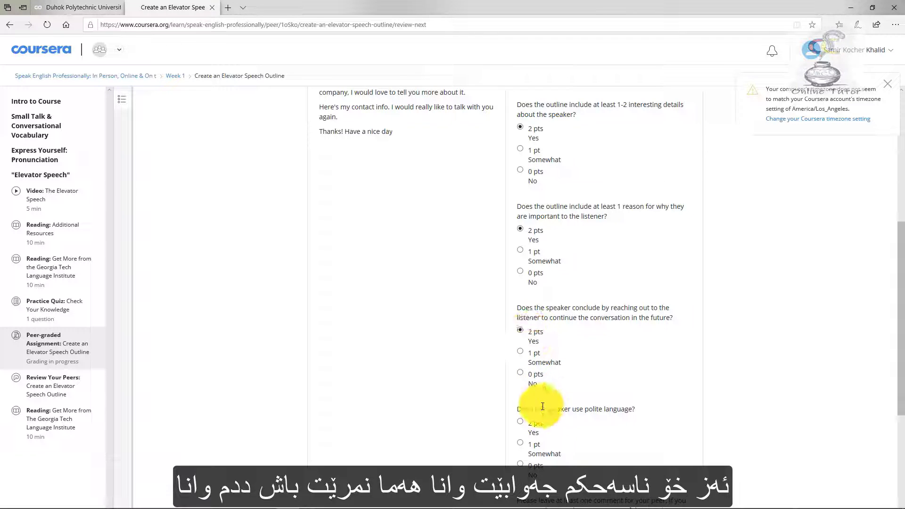
scroll(535, 404, "down", 2)
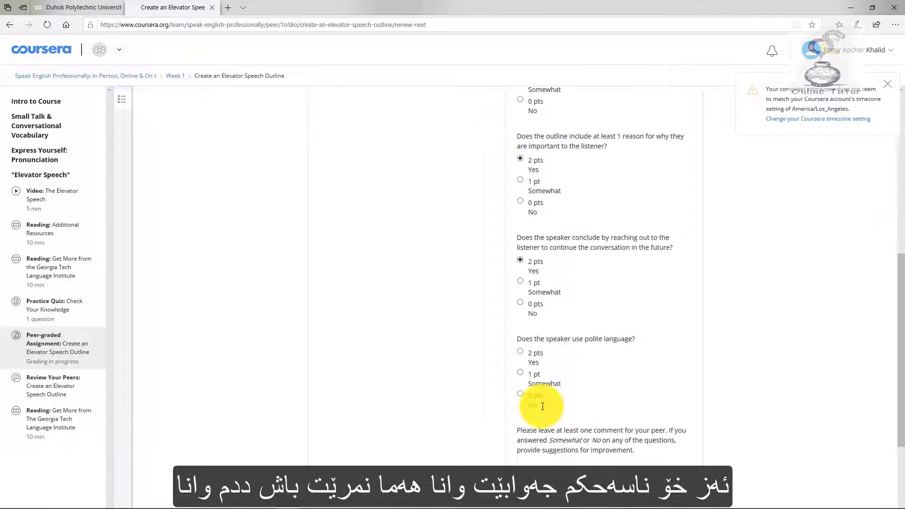
left_click(521, 350)
scroll(547, 438, "down", 2)
scroll(548, 443, "down", 2)
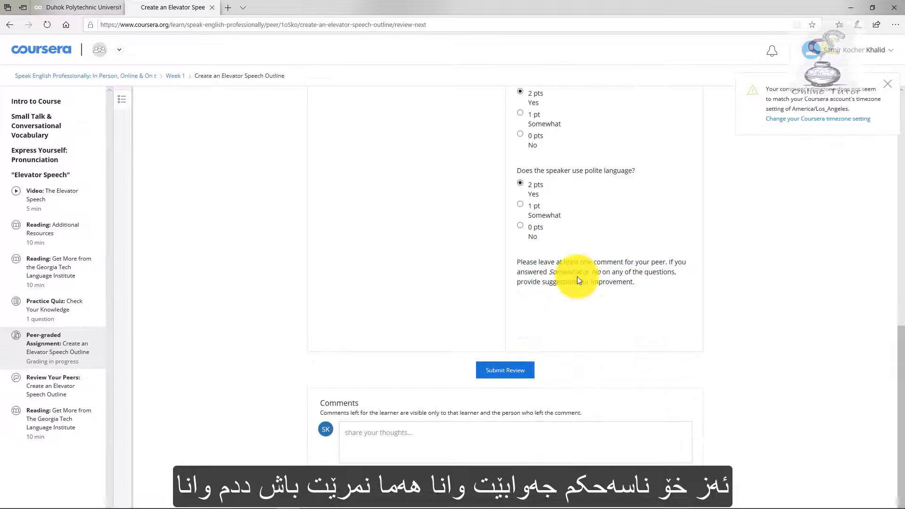
type("a")
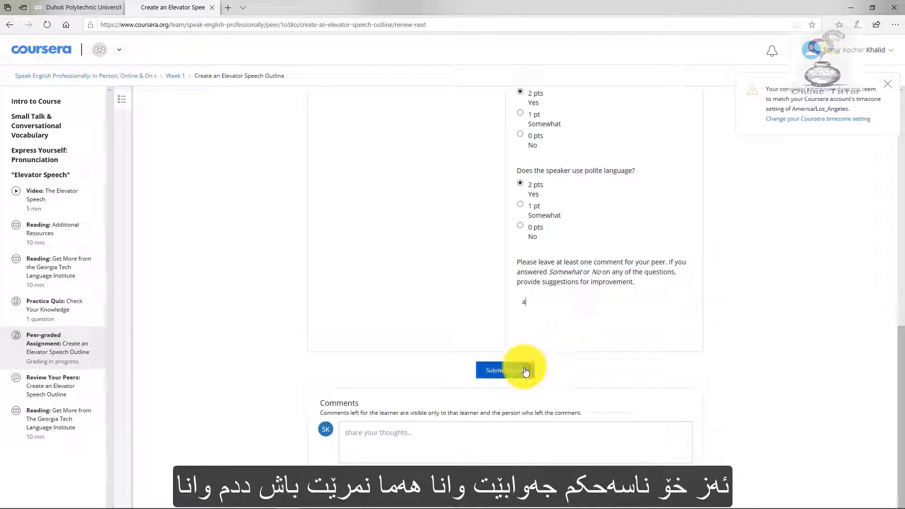
left_click(519, 371)
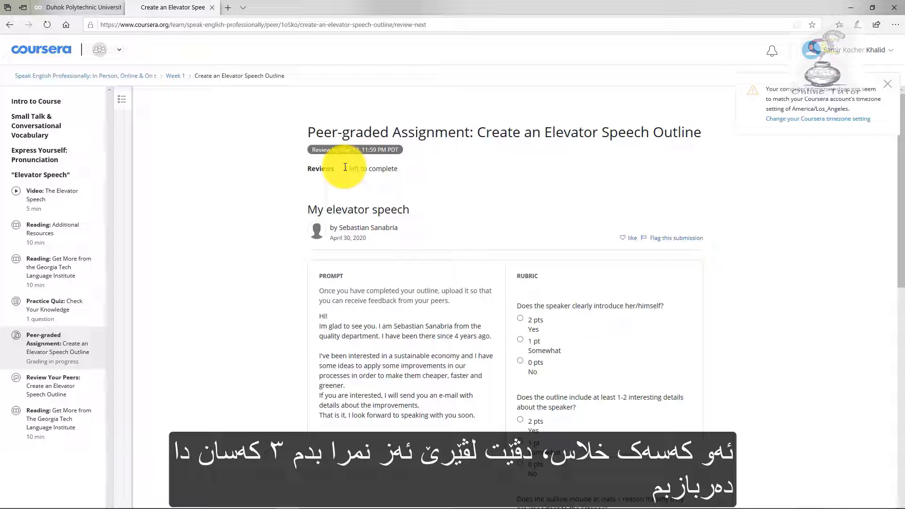
Give My elevator speech 2 points on each rubric question, comment 'a', and submit.
scroll(345, 167, "down", 2)
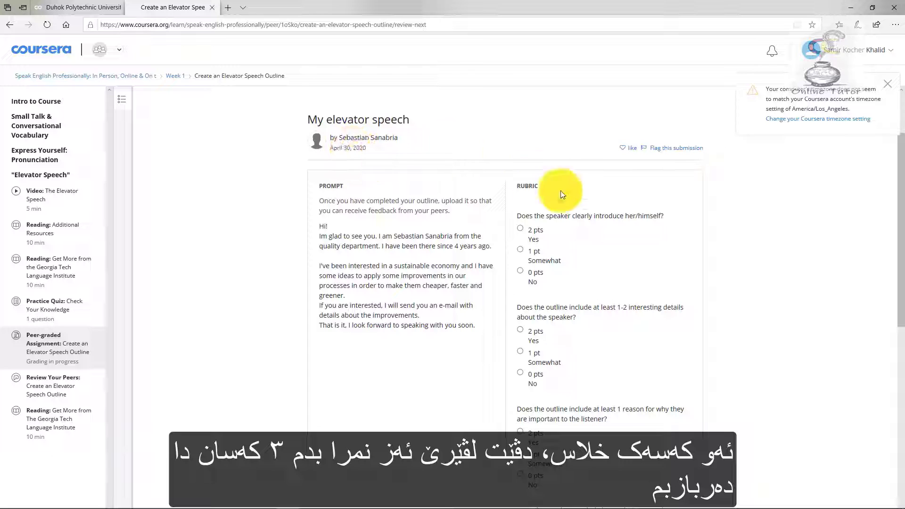
left_click(531, 227)
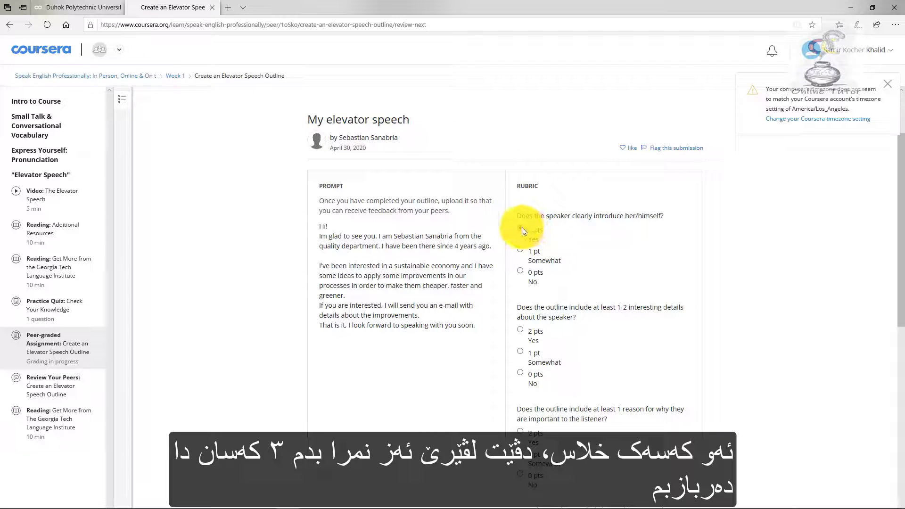
left_click(532, 333)
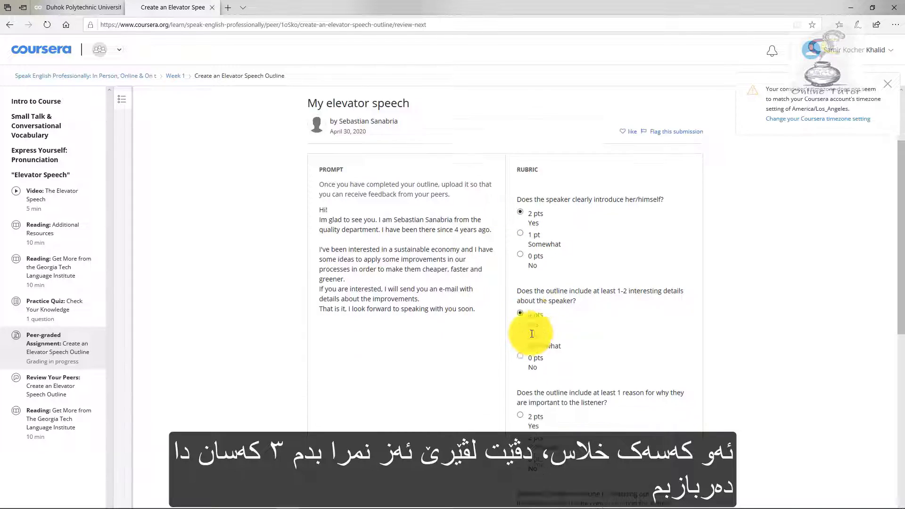
scroll(532, 333, "down", 3)
left_click(527, 299)
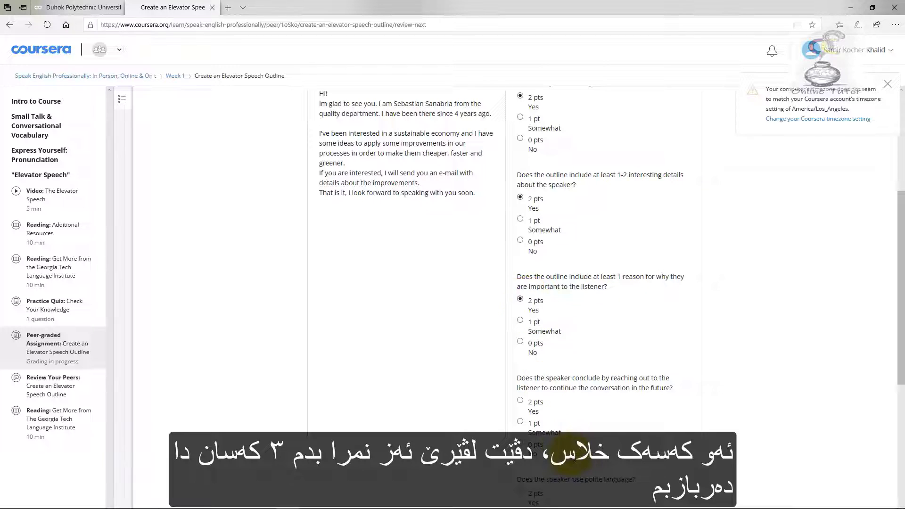
scroll(527, 300, "down", 3)
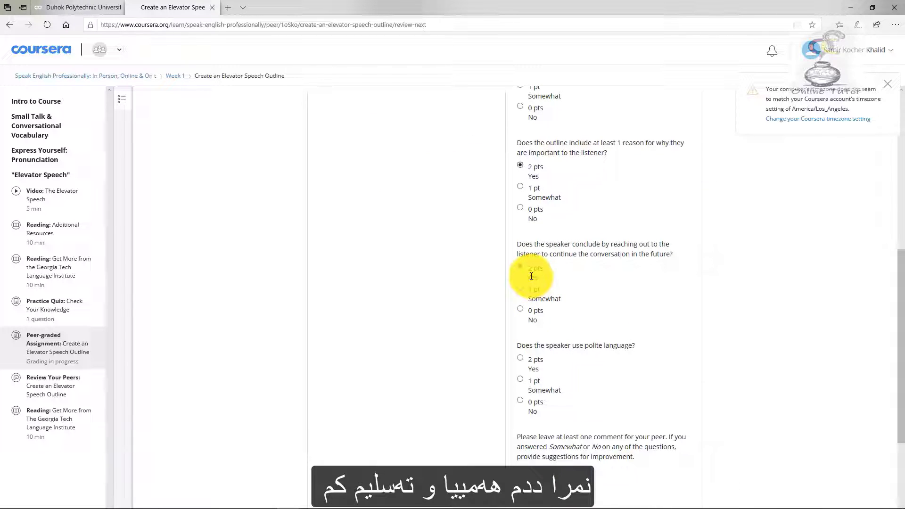
left_click(531, 276)
scroll(531, 362, "down", 4)
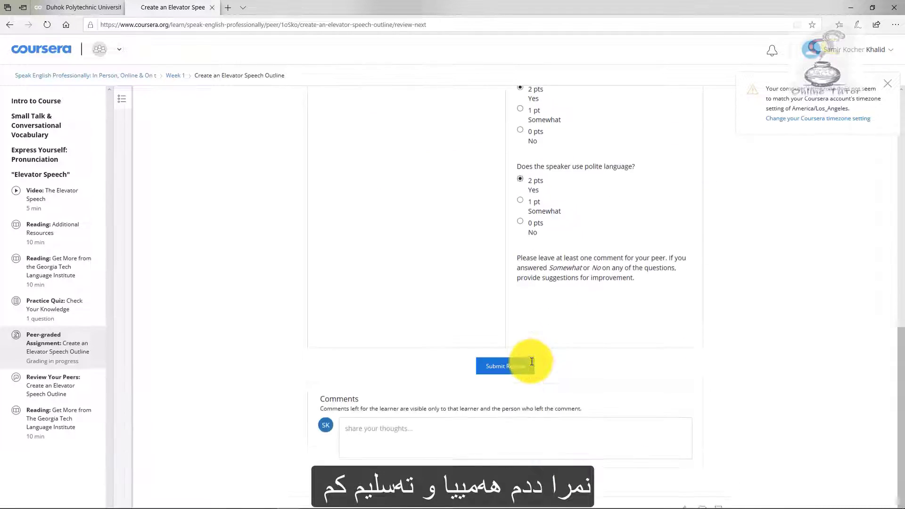
type("a")
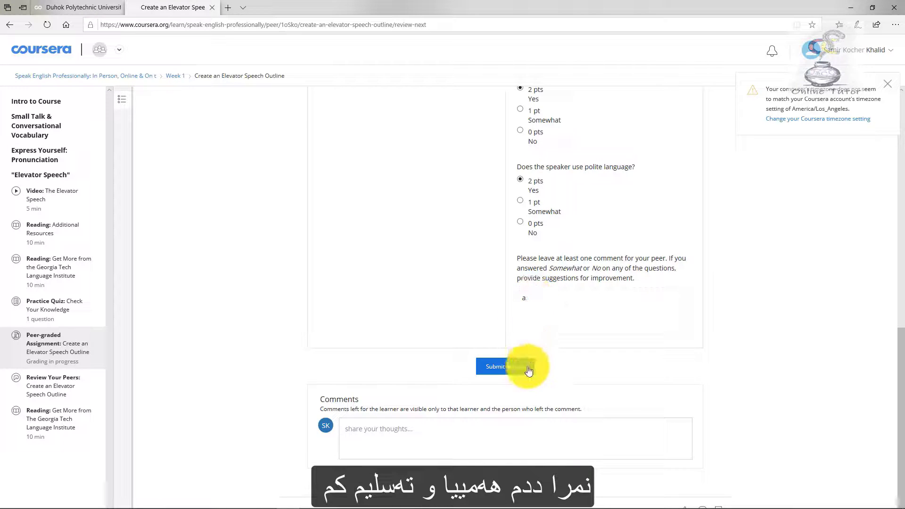
left_click(528, 368)
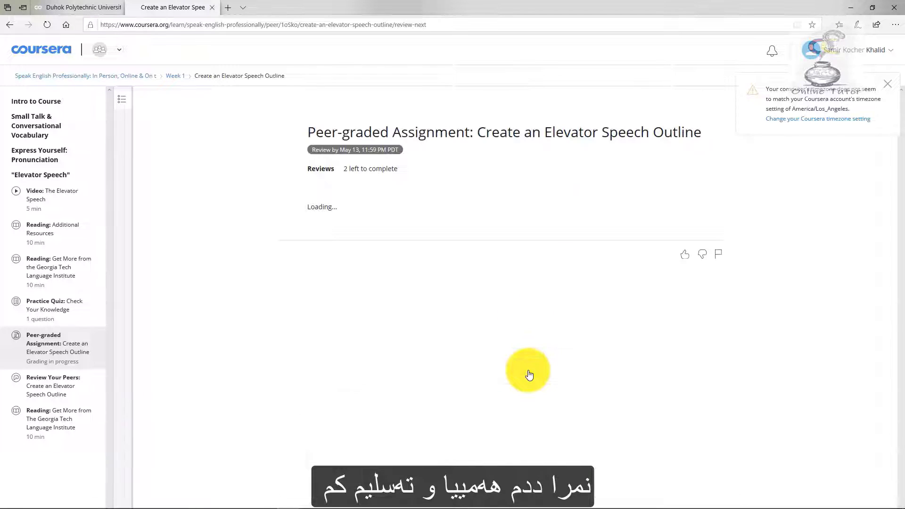
Award 2 points each for why the speaker matters, reaching out to continue, and polite language.
scroll(569, 293, "down", 2)
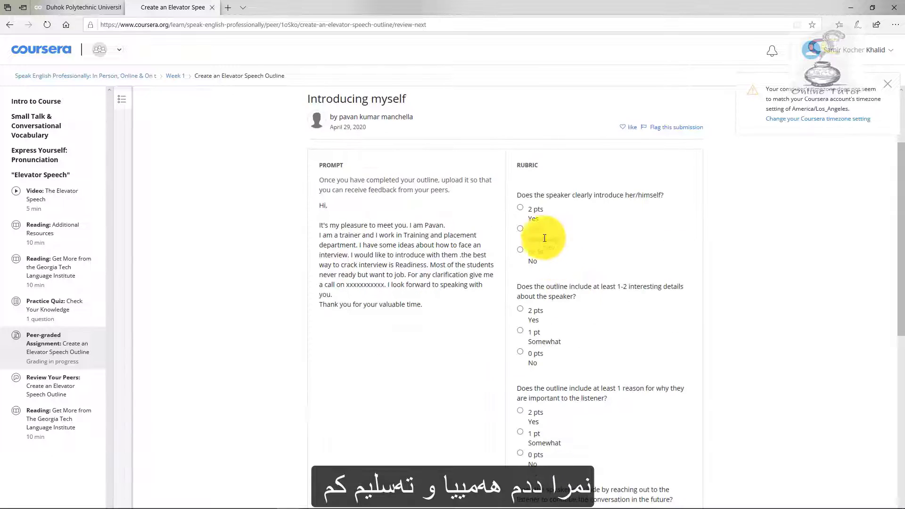
scroll(525, 308, "down", 2)
left_click(521, 299)
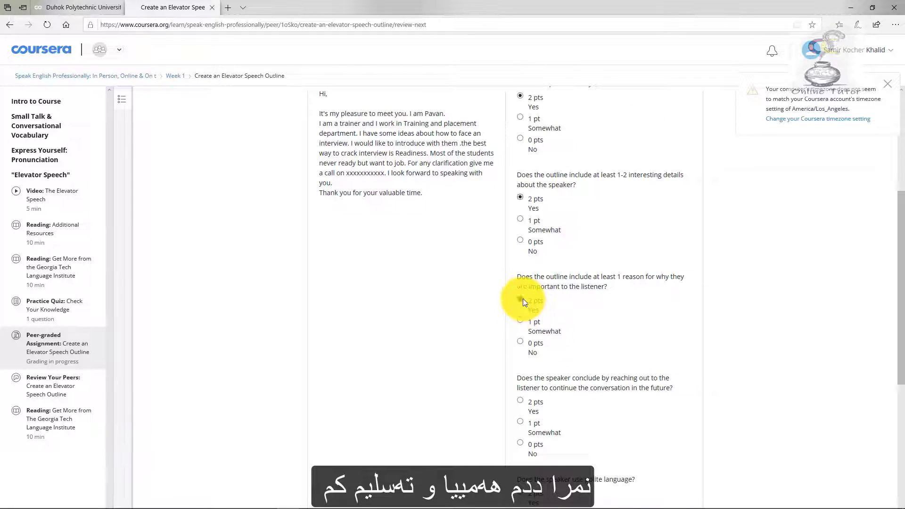
scroll(523, 303, "down", 2)
left_click(525, 309)
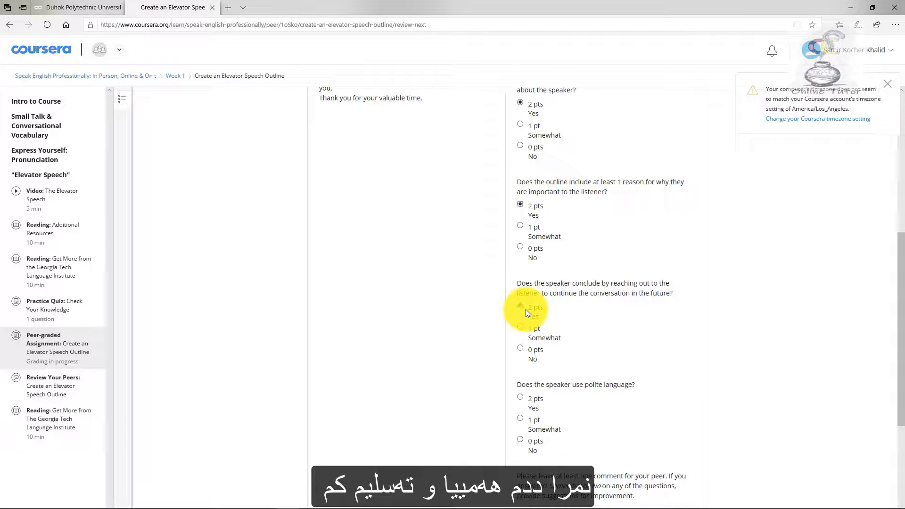
scroll(526, 309, "down", 2)
left_click(532, 320)
scroll(531, 321, "down", 3)
Add the comment 'a' and submit the review of Introducing myself.
left_click(558, 295)
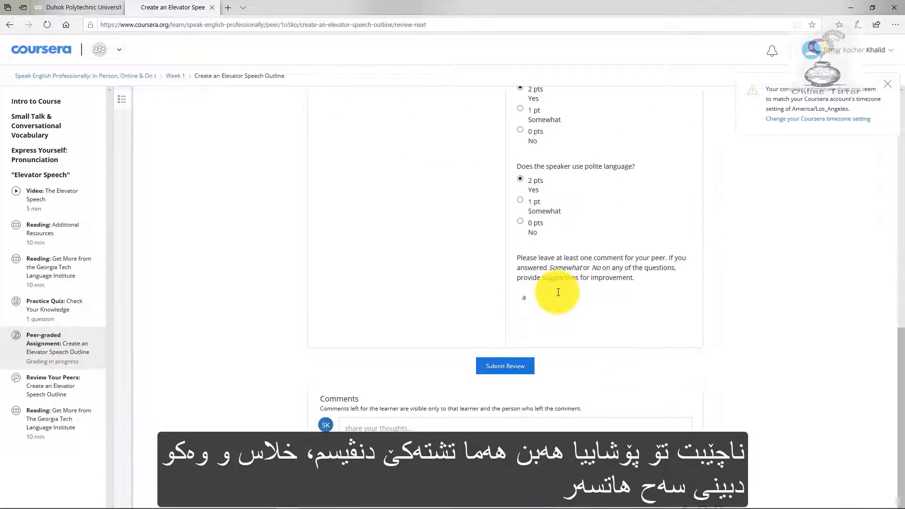
type("a")
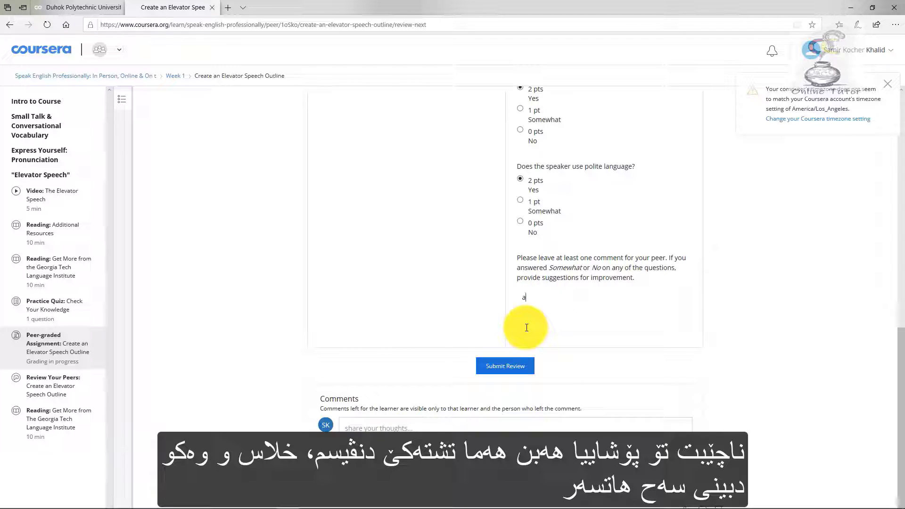
left_click(505, 374)
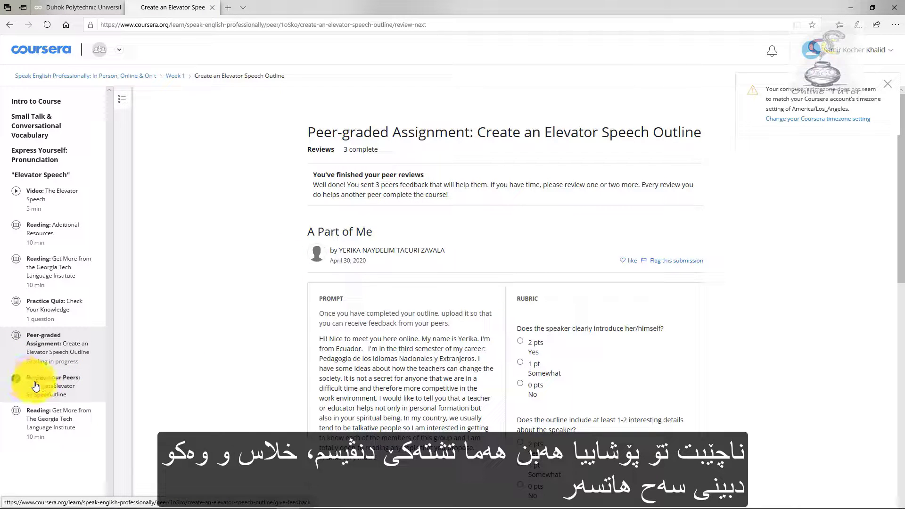
Confirm the peer review overview shows 3 reviews complete, then go back to the assignment's Instructions page.
left_click(17, 384)
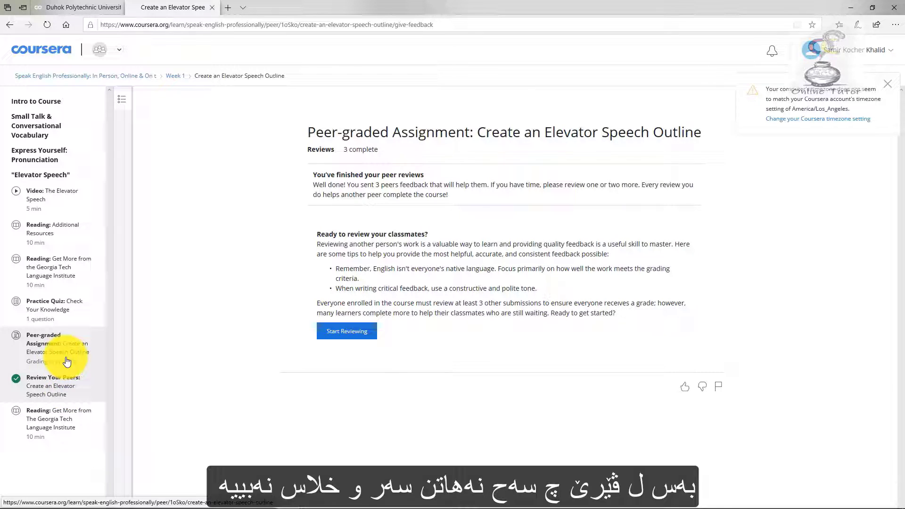
left_click(22, 346)
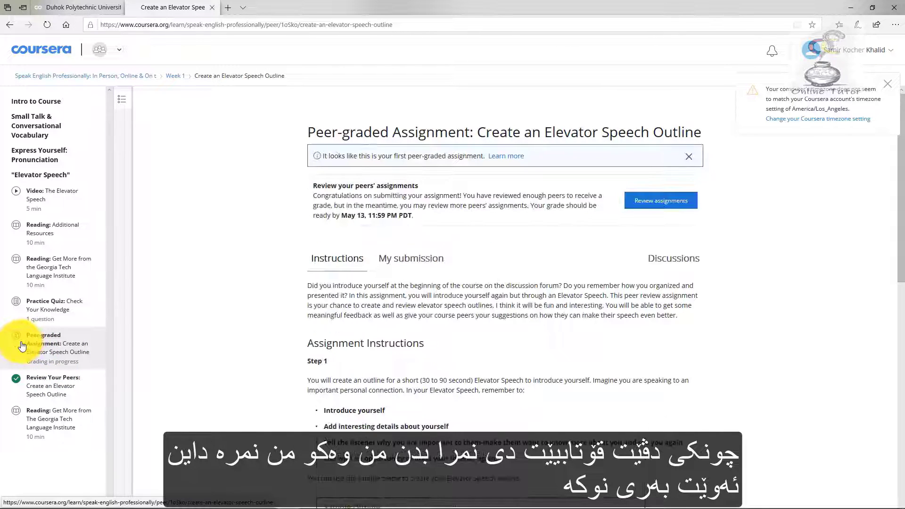